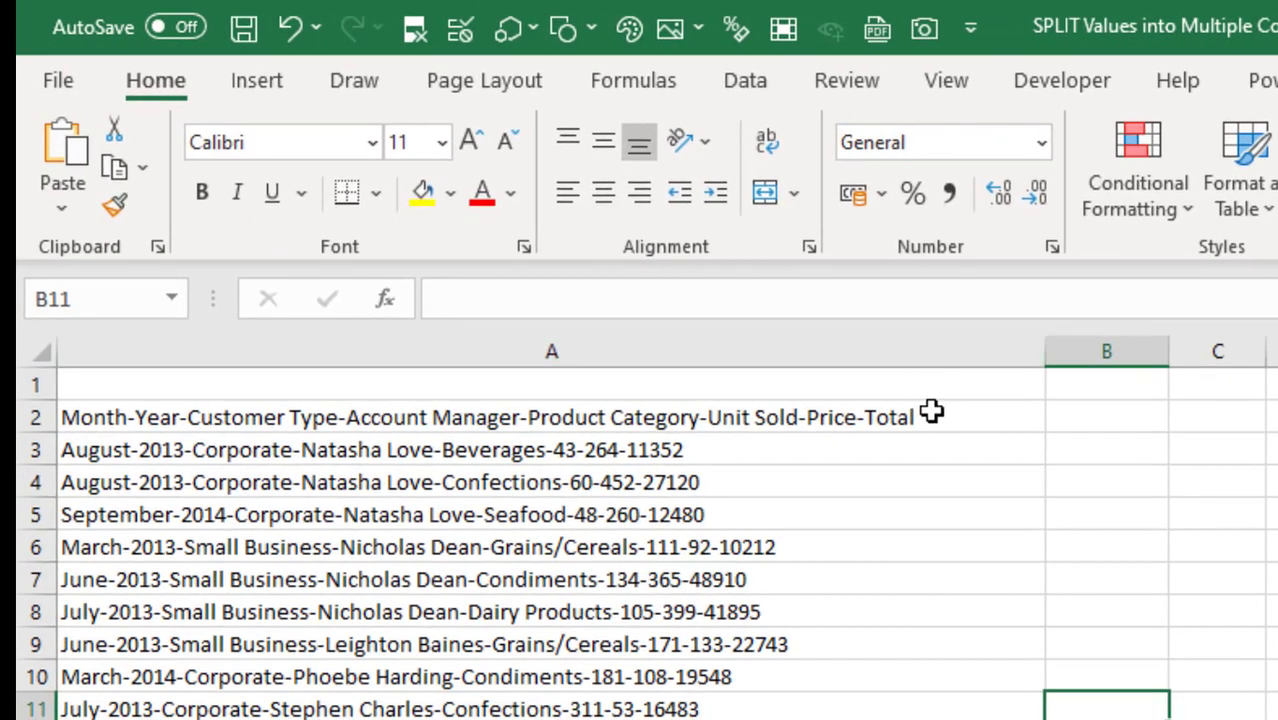
- Begin a FILTERXML formula in B2 with the "<y><z>"& prefix, starting a SUBSTITUTE call
left_click(931, 413)
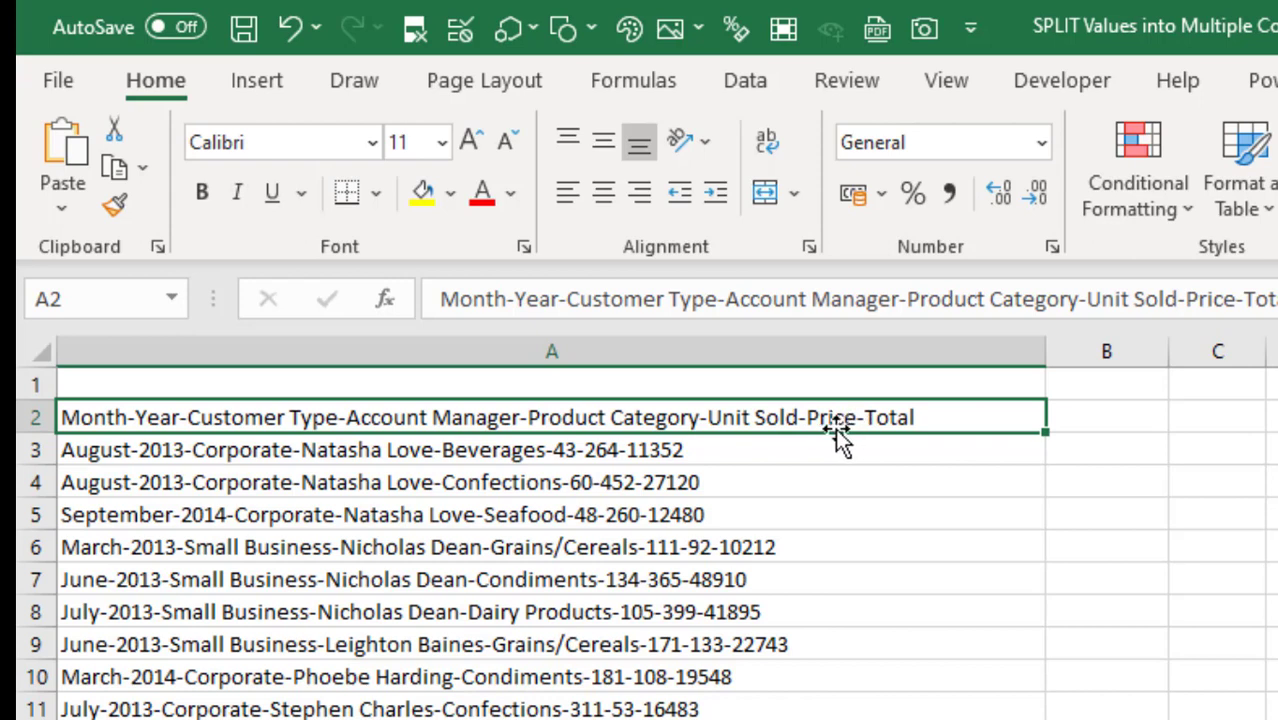
key("ctrl+shift+Down")
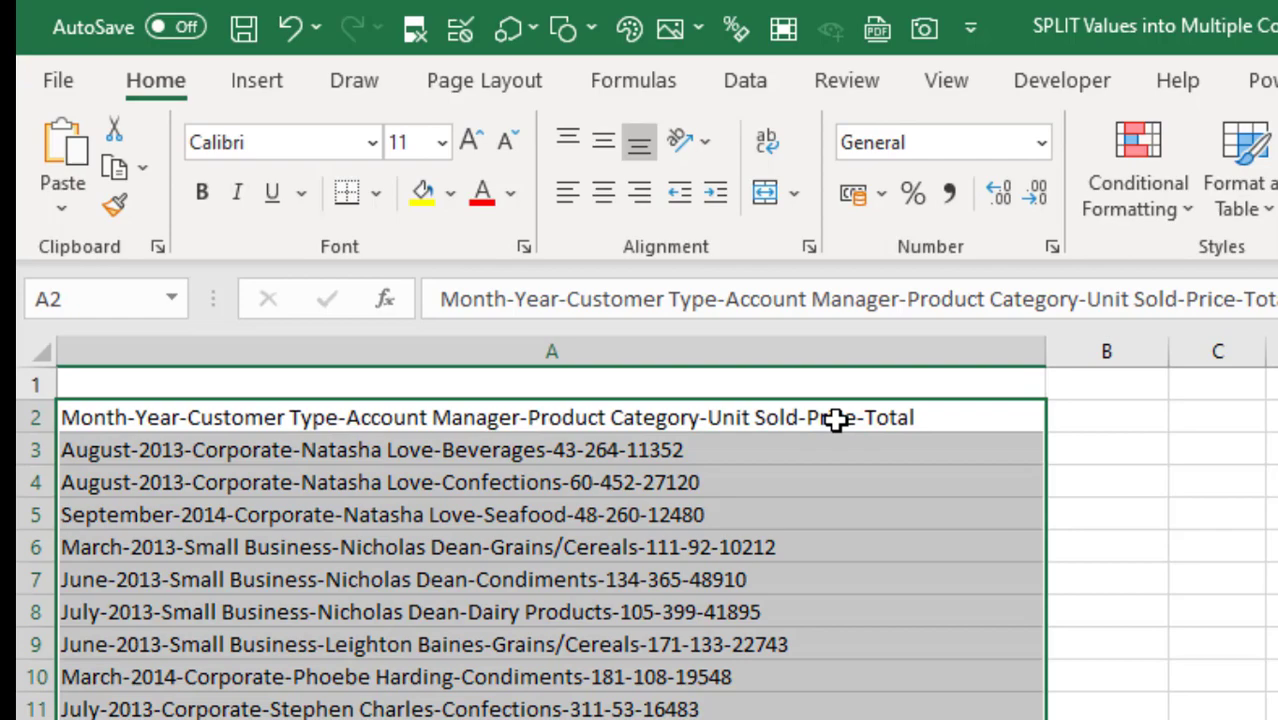
left_click(1130, 425)
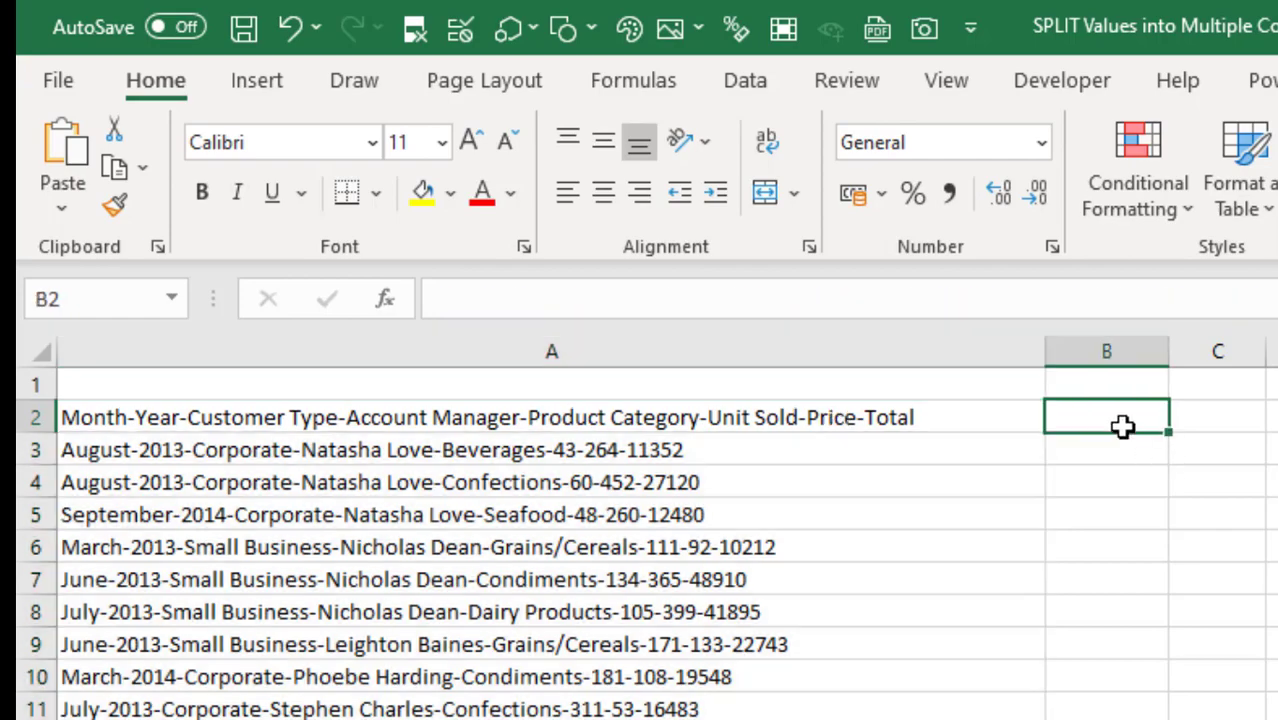
type("=fil")
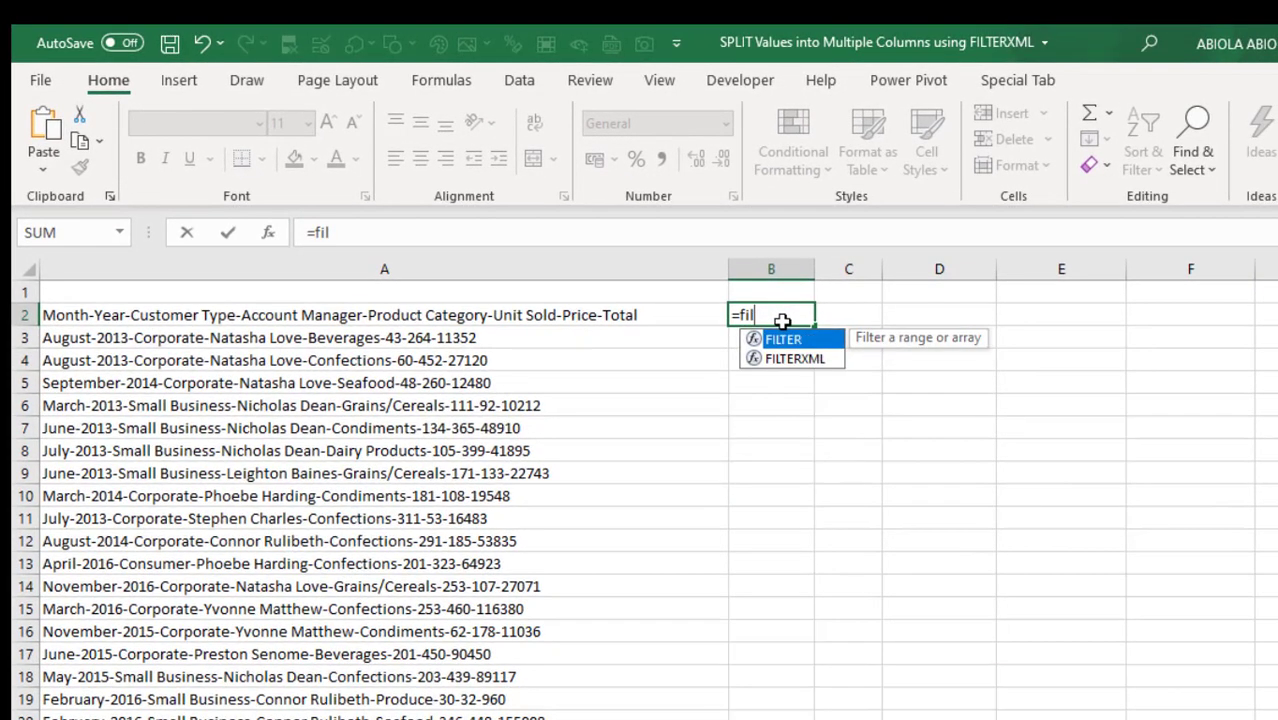
key("Down")
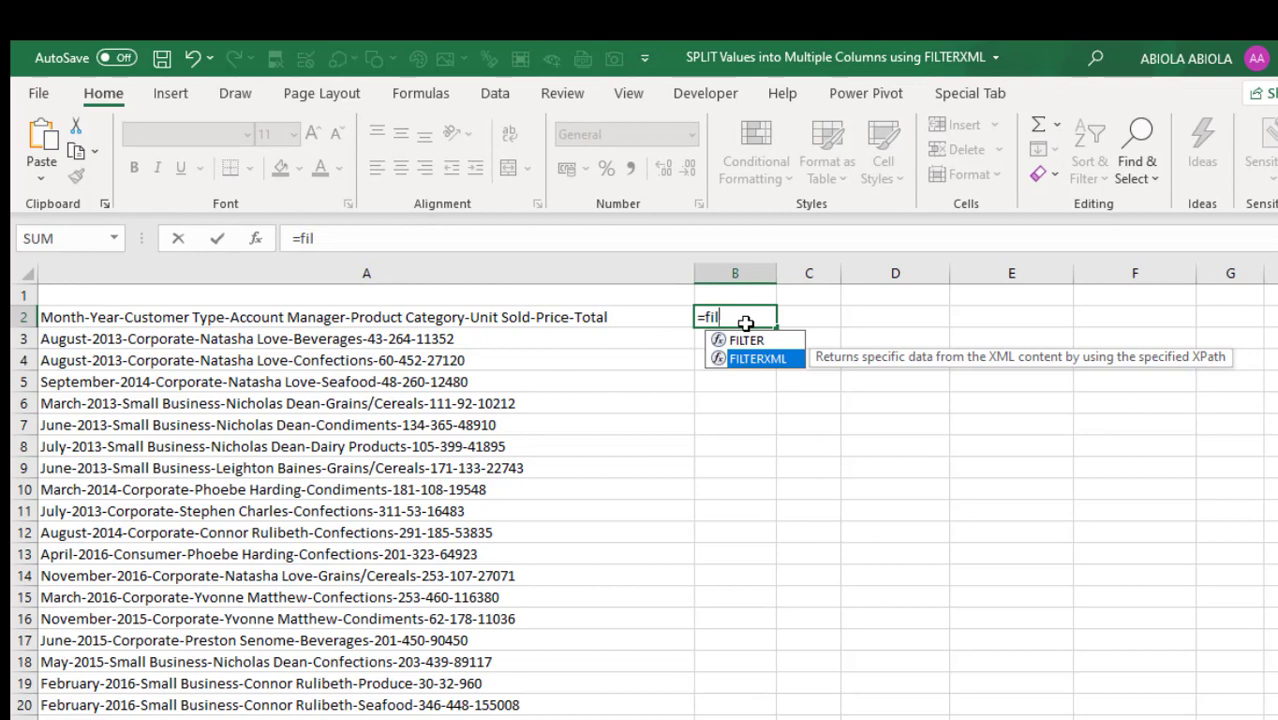
key("Tab")
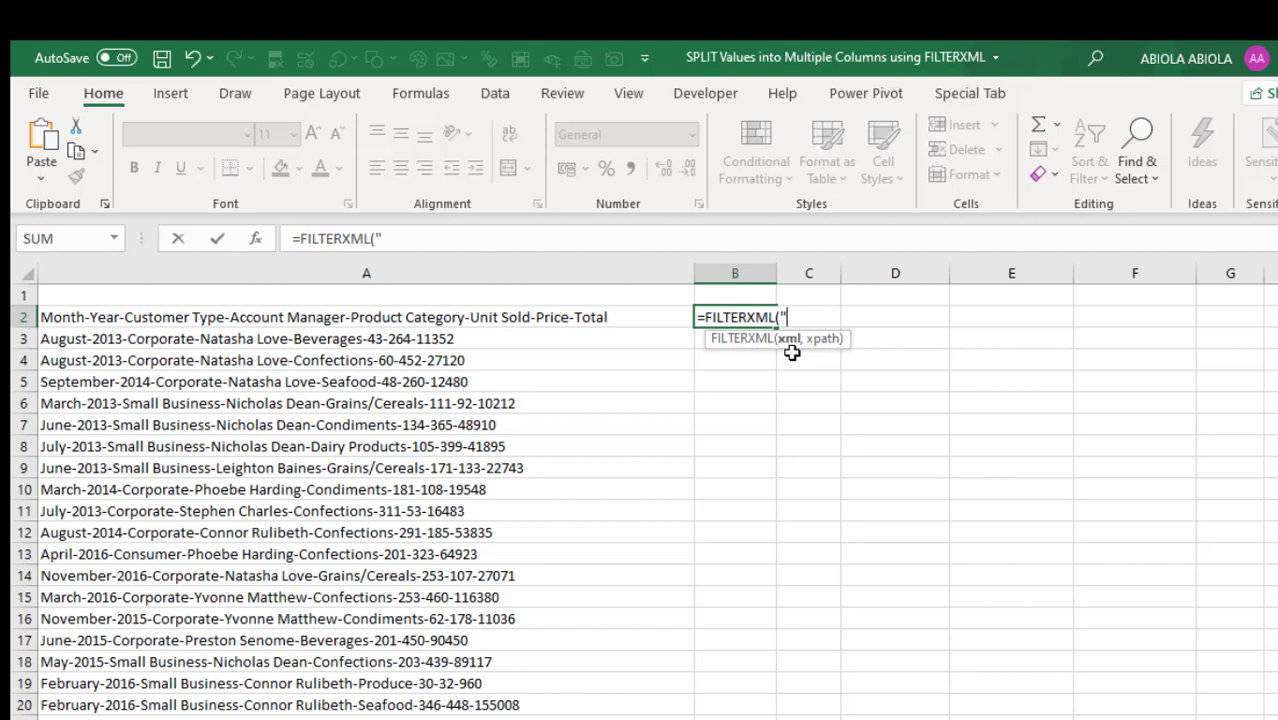
type("<y><z>\"&")
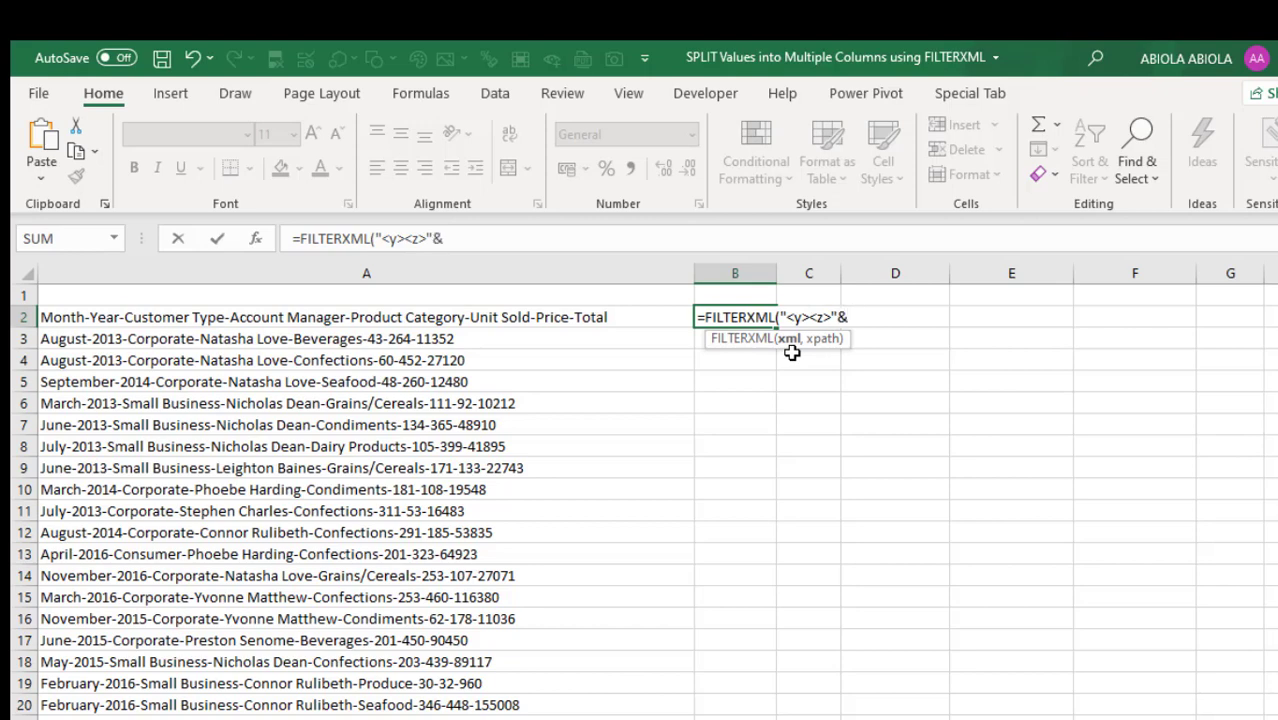
type("sub")
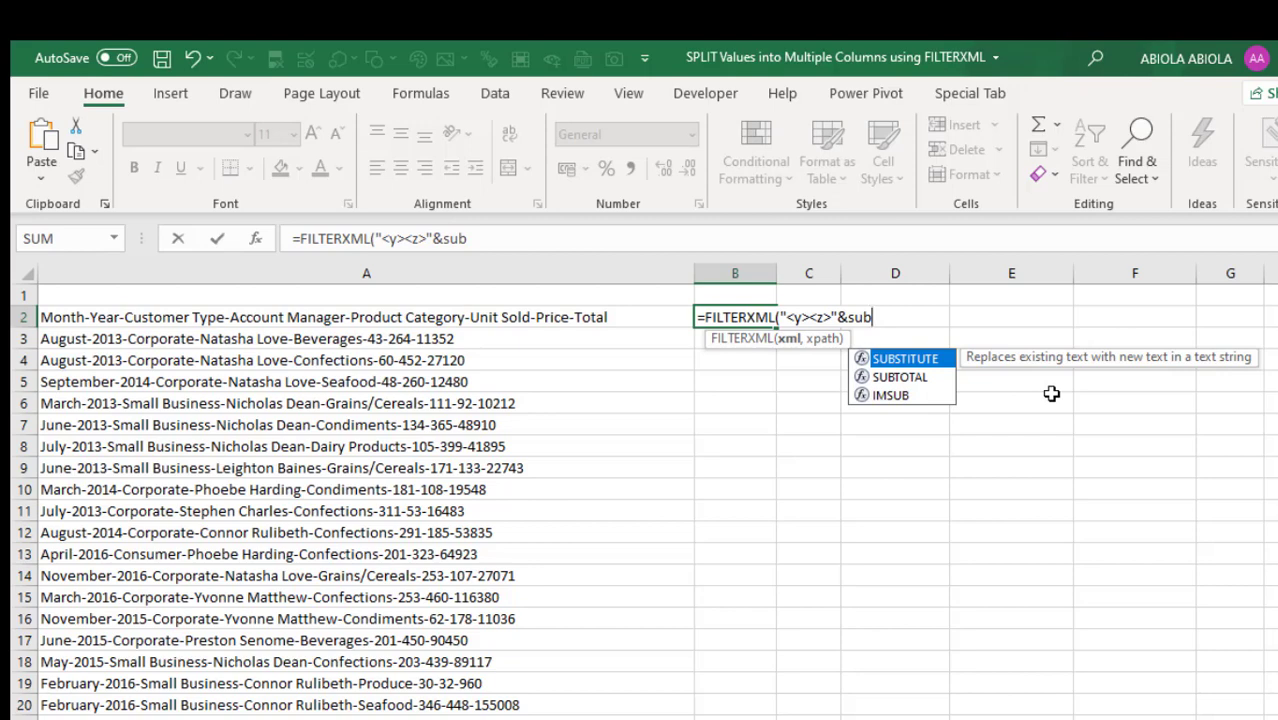
- Add SUBSTITUTE(A2,"-","</z><z>") to B2's formula, followed by the &"</z></y>" closing text
key("Tab")
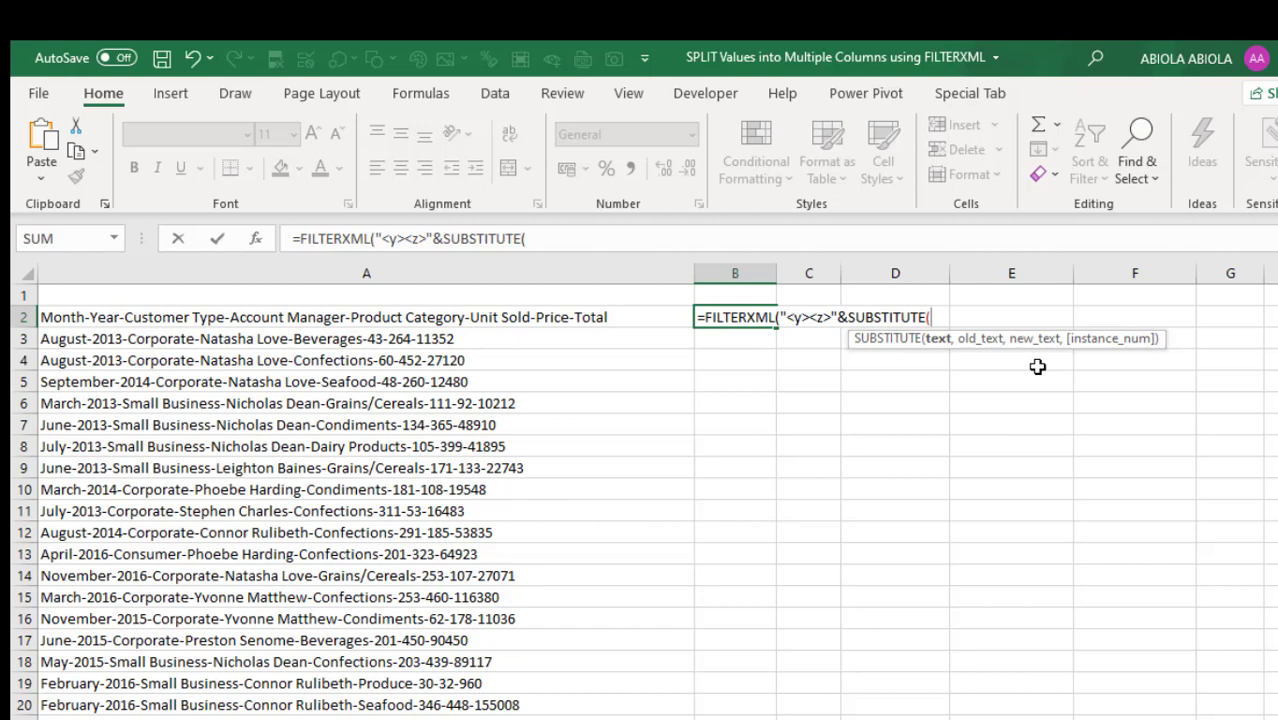
left_click(568, 317)
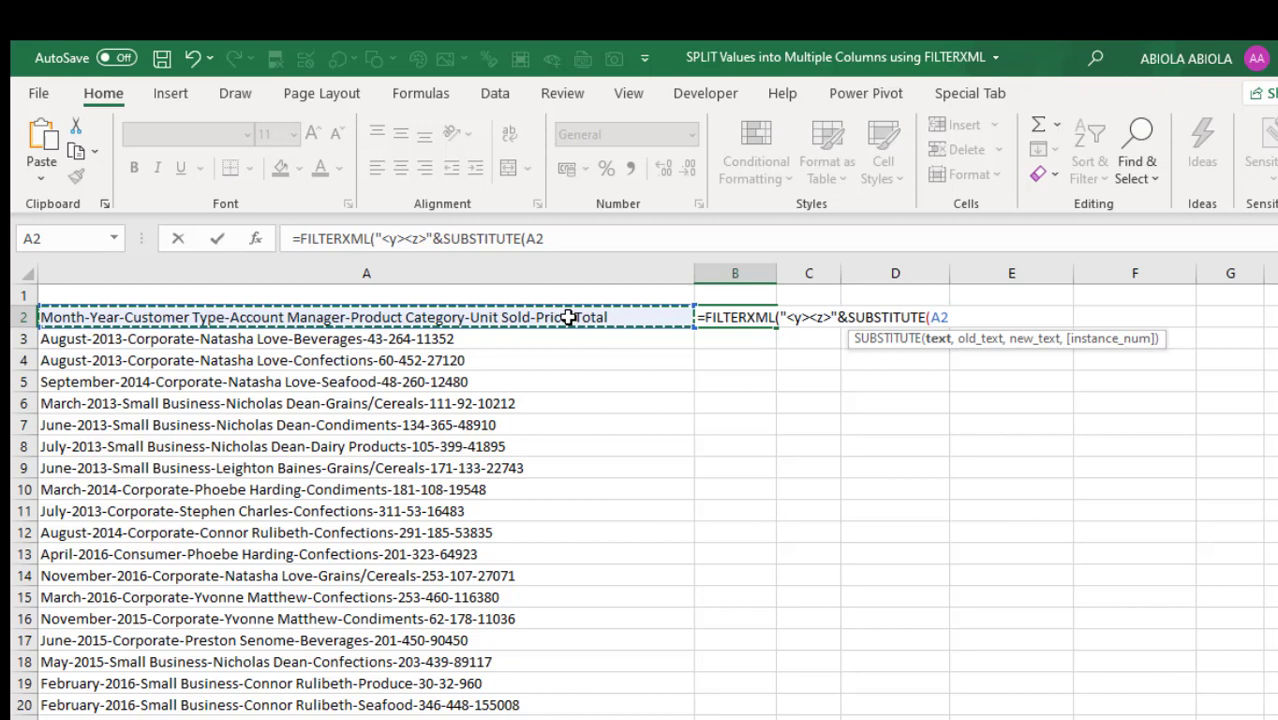
type(",")
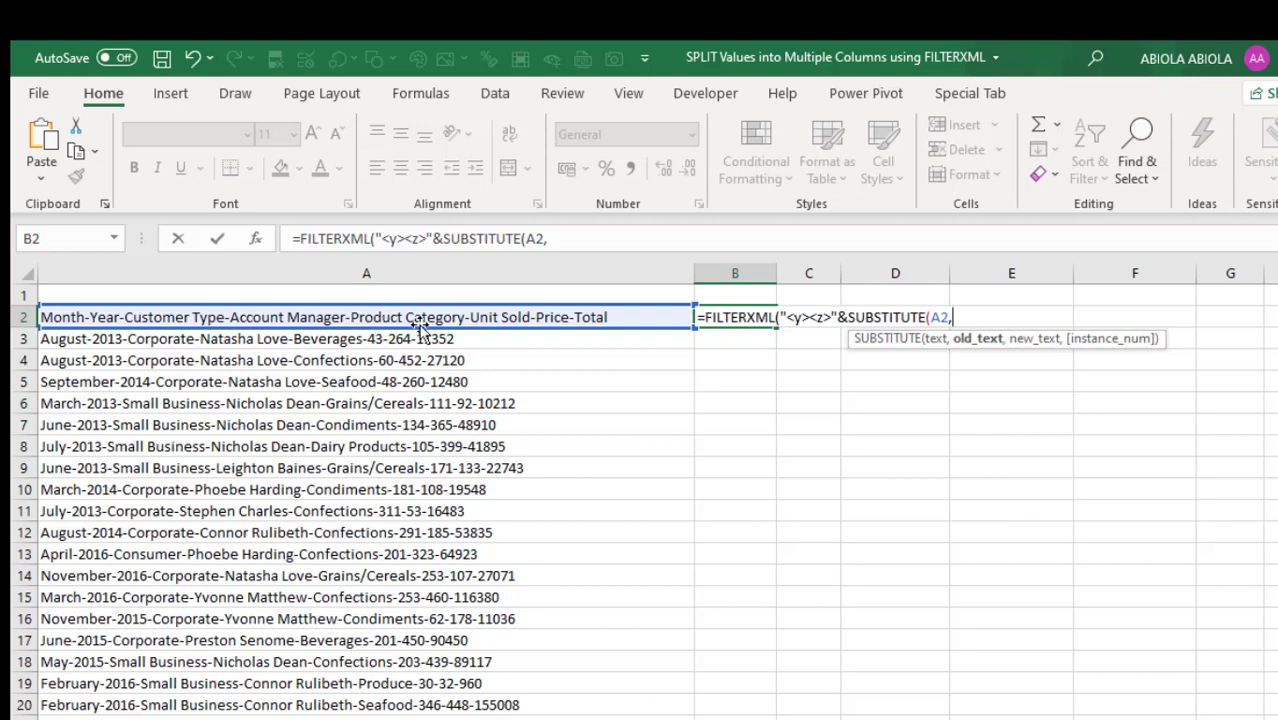
type("\"-\",")
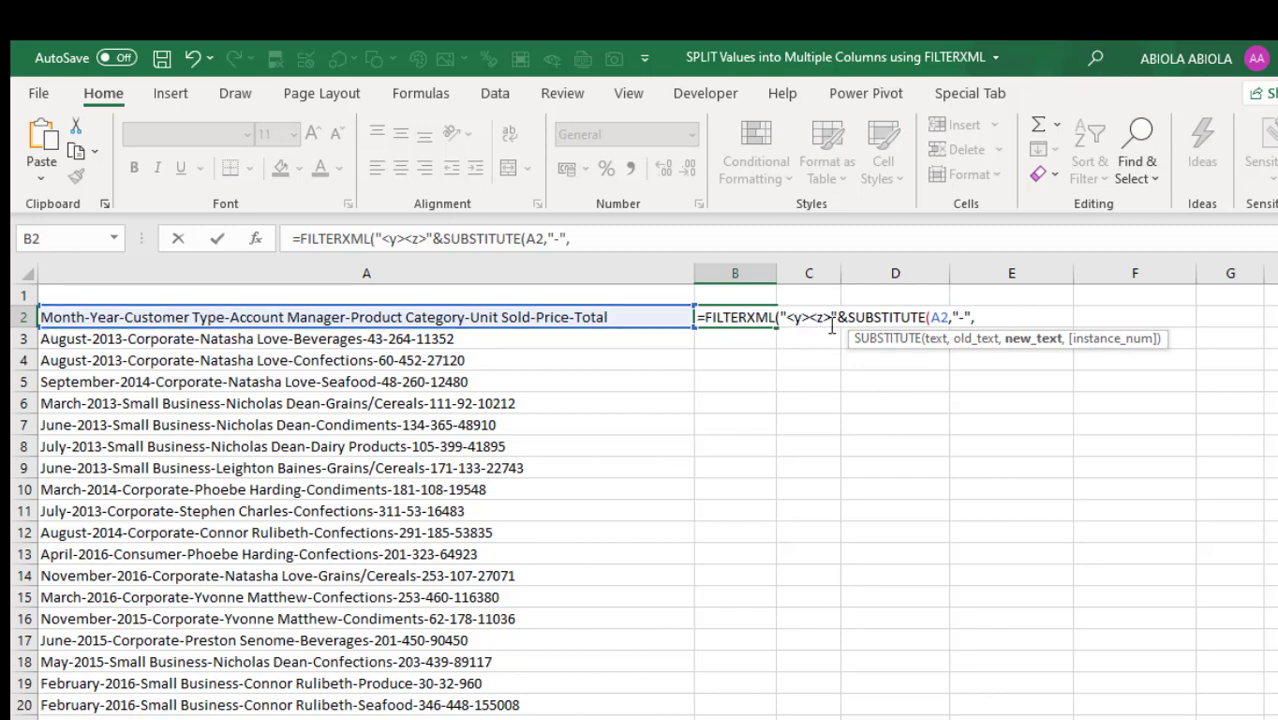
type("\"</z><z")
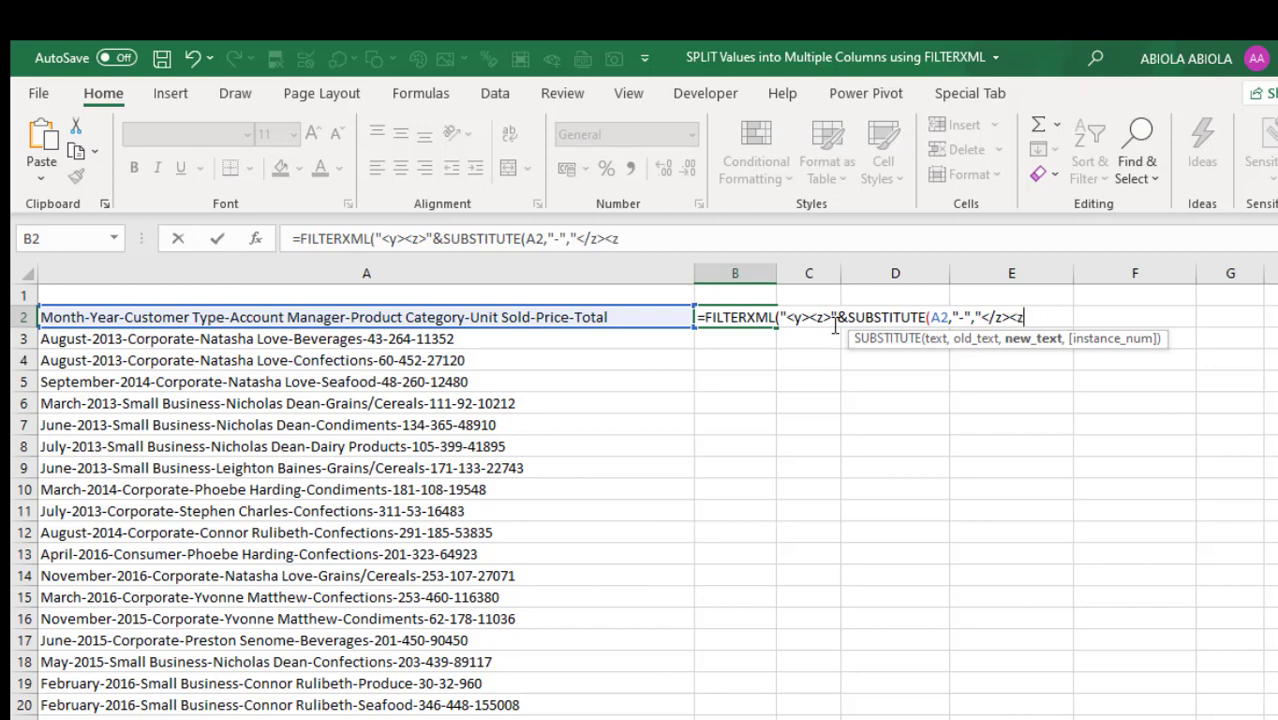
type(">\"")
type(")")
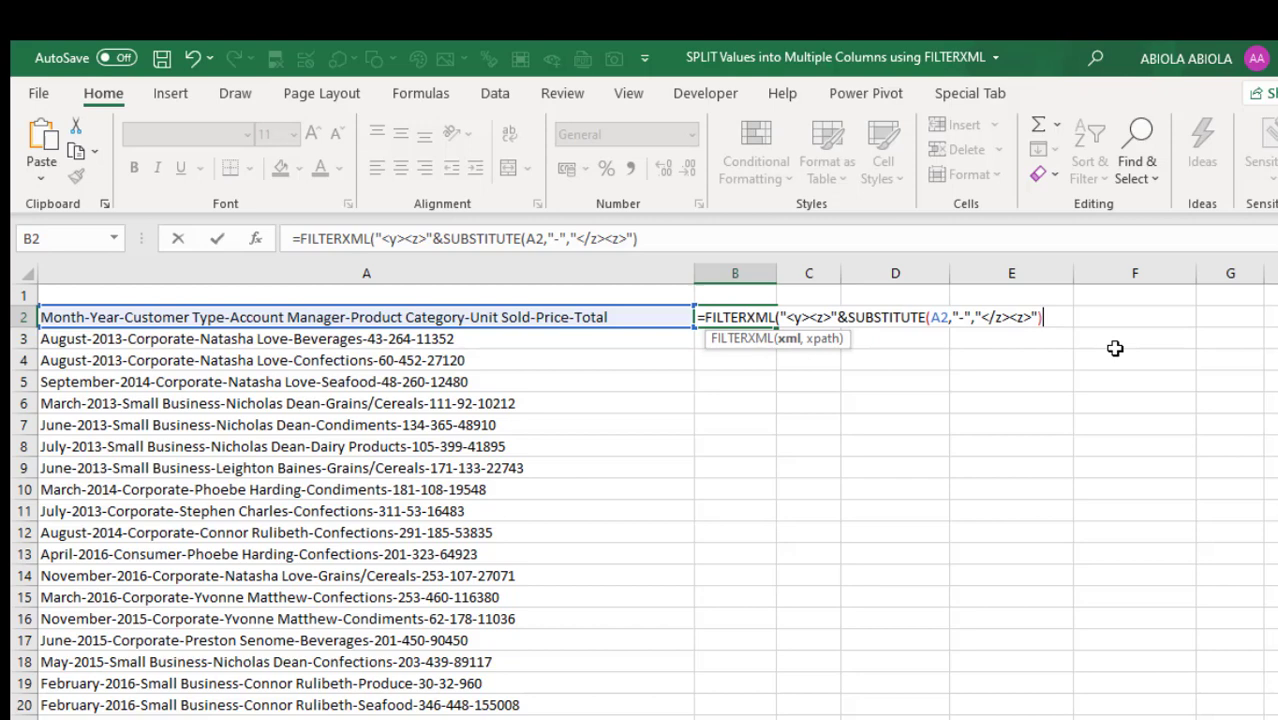
type("&\"<")
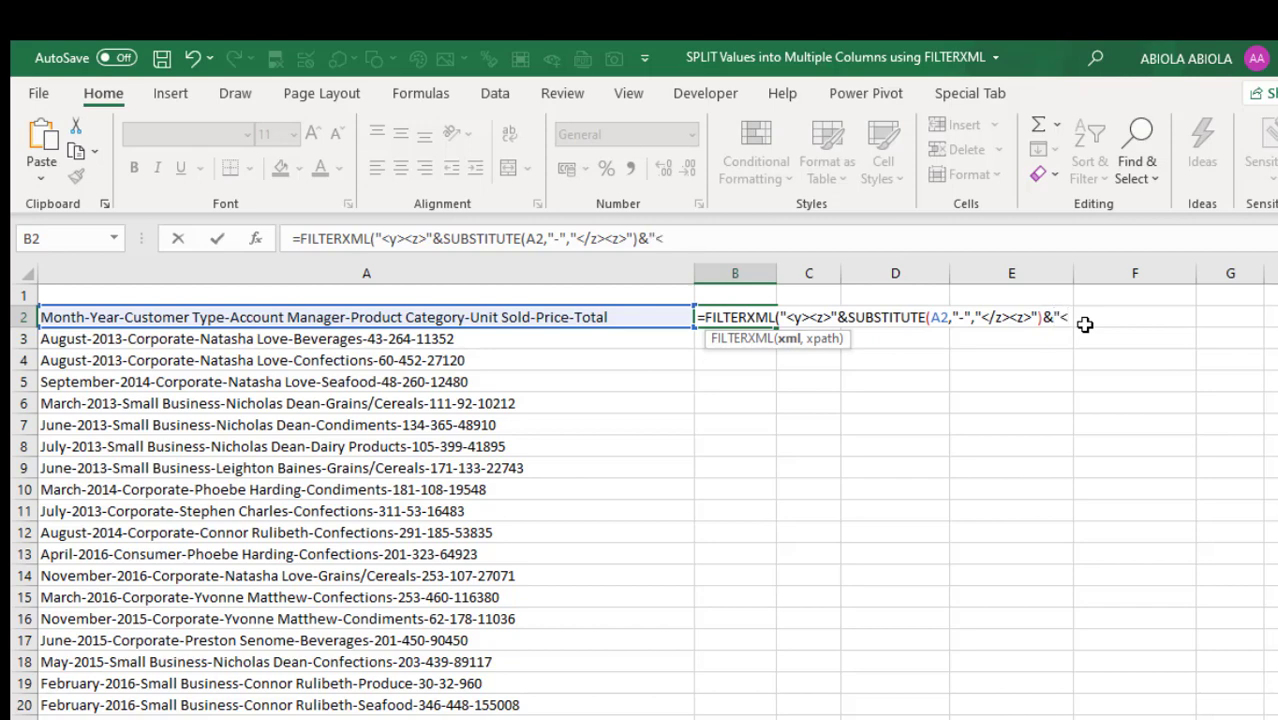
type("/z><")
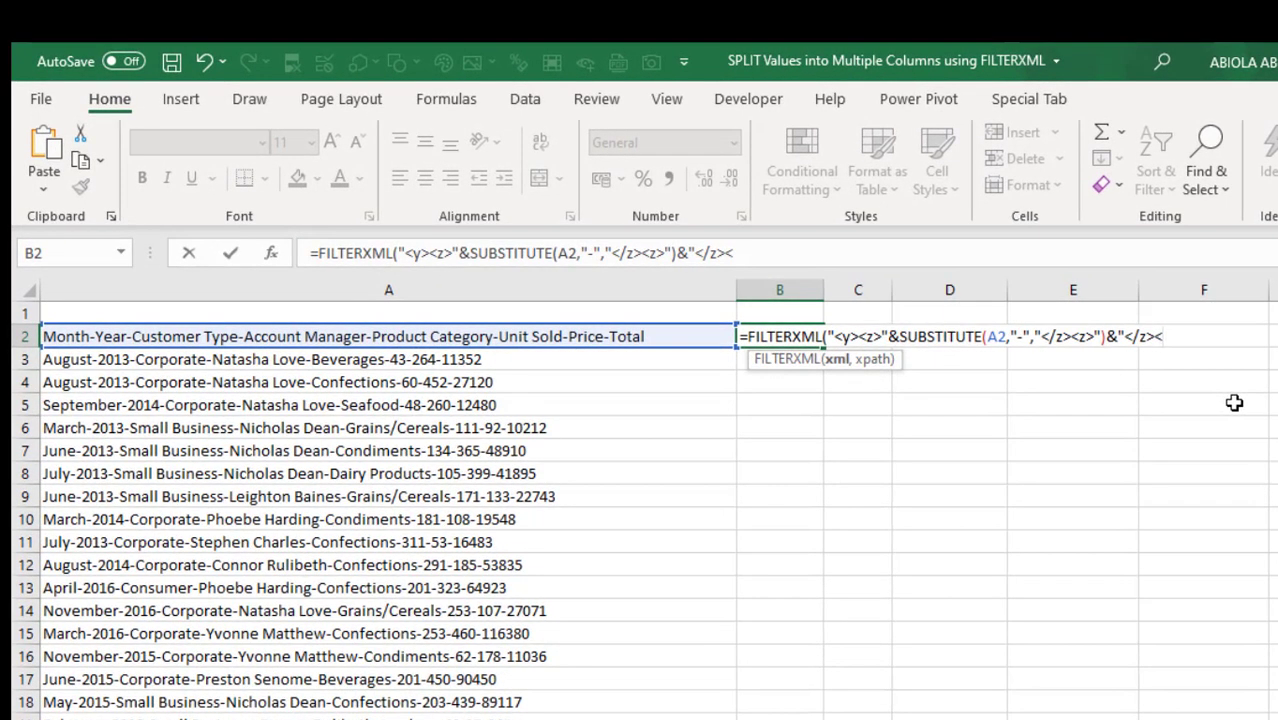
type("/y>")
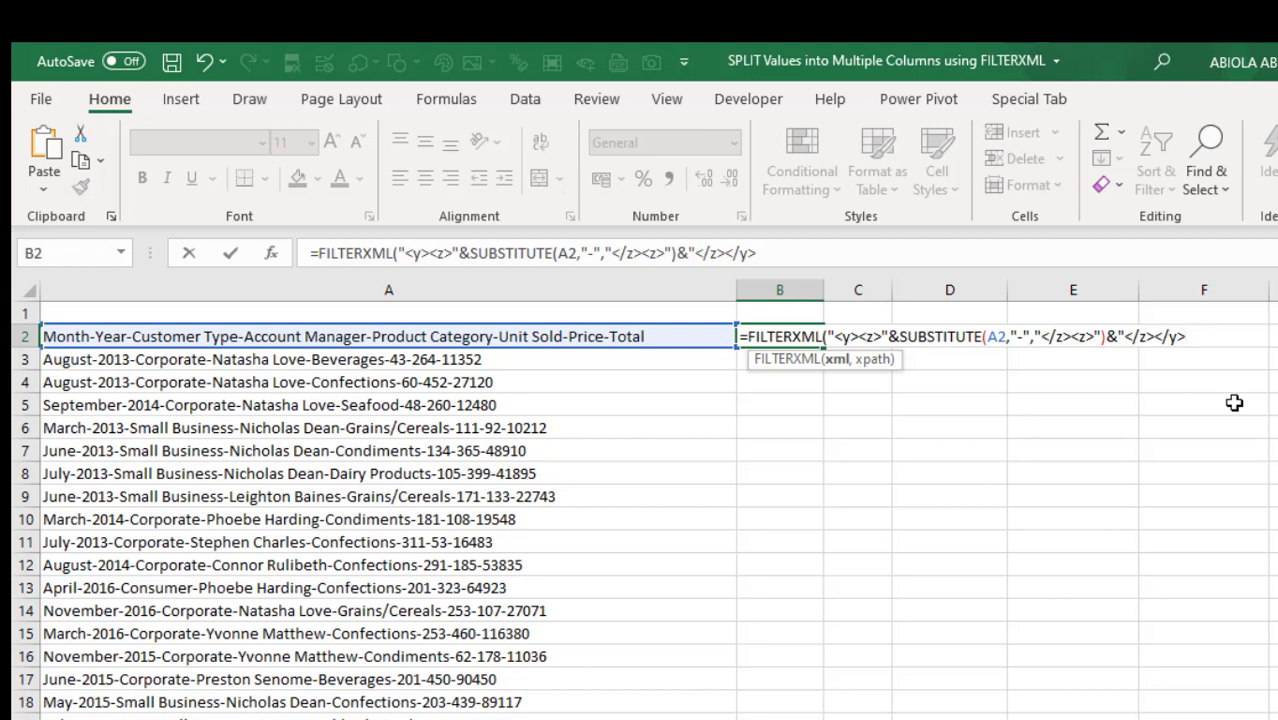
type("\",")
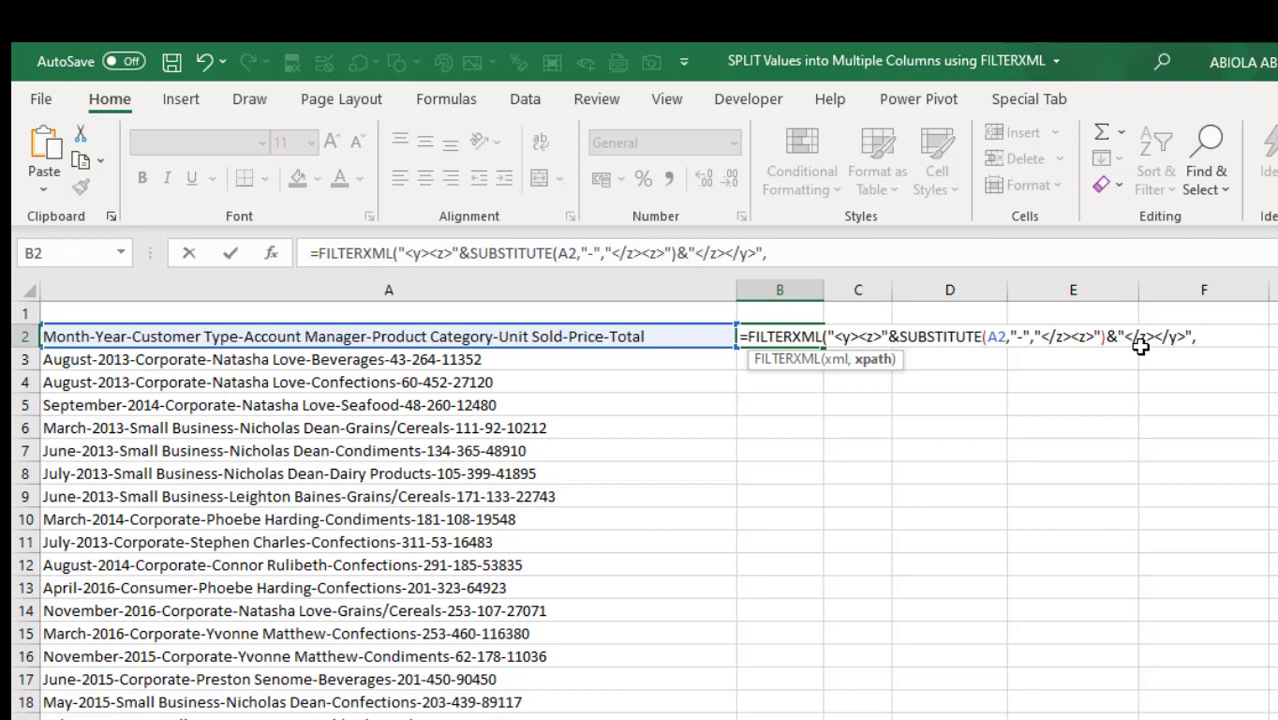
- Finish B2's FILTERXML formula with the "//z" xpath argument
type("\"//z")
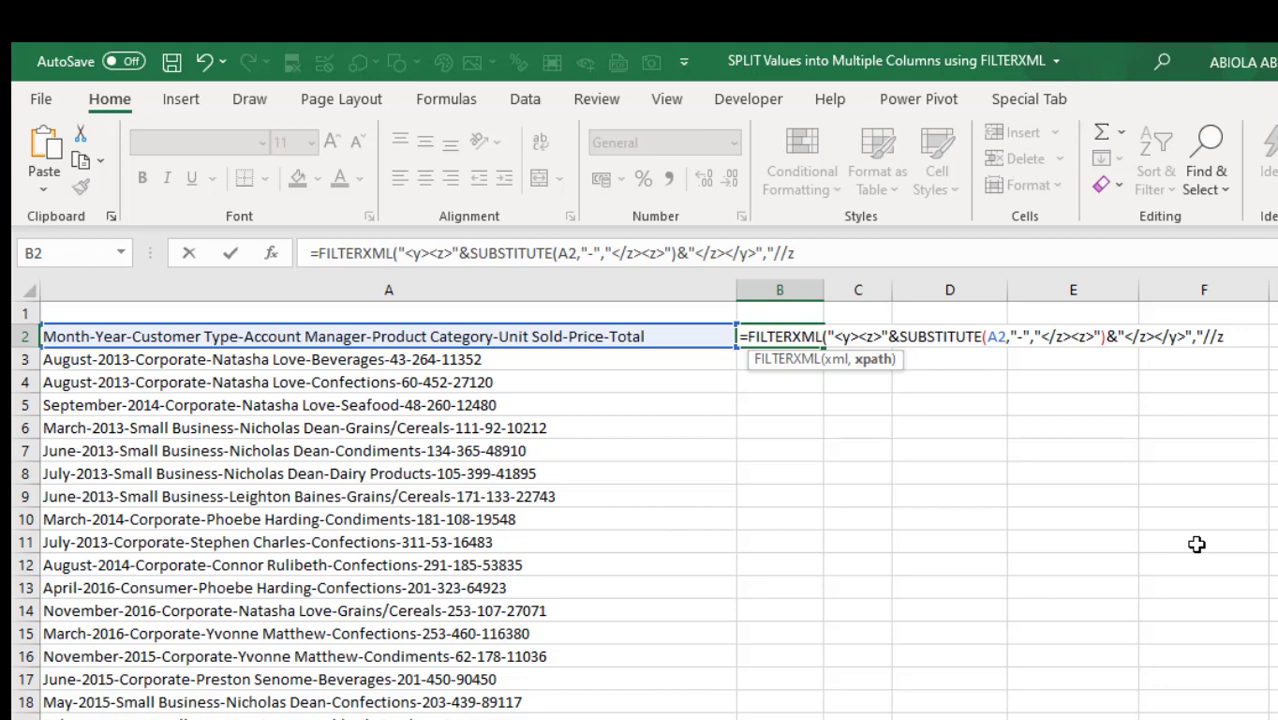
type("\")")
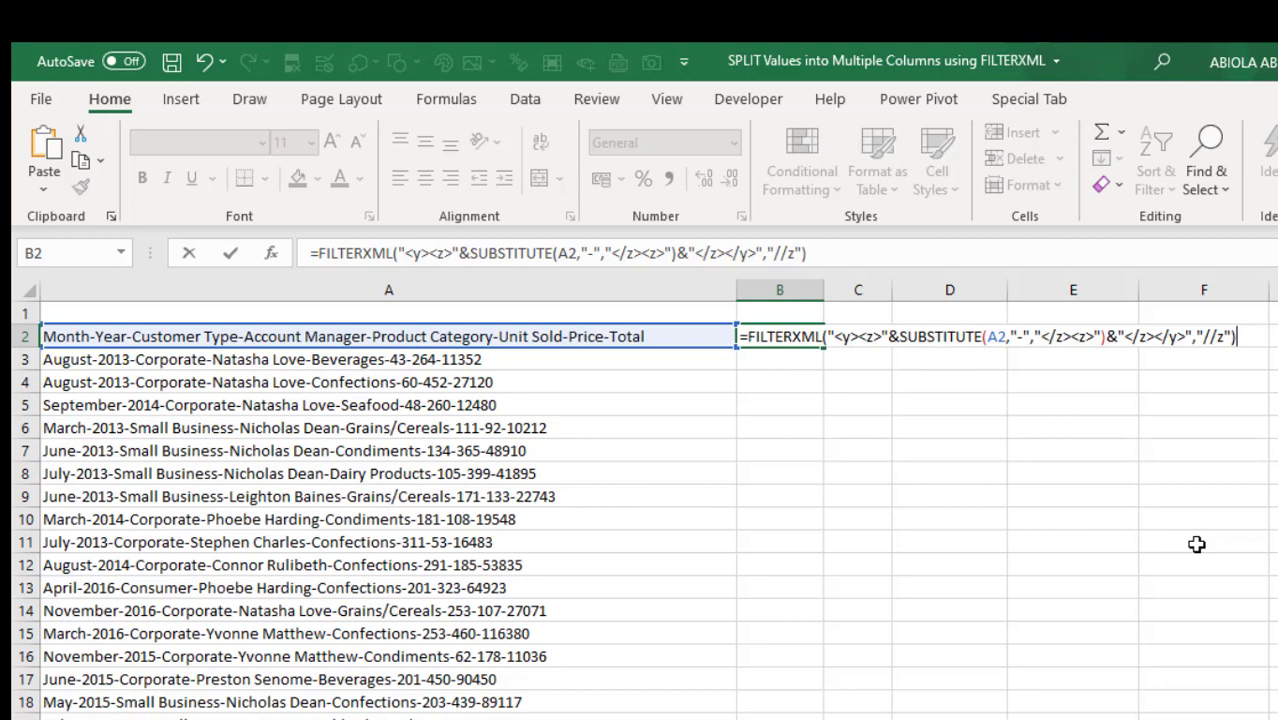
- Commit the FILTERXML formula and check that Month through Total fill B2:B9
key("ctrl+Return")
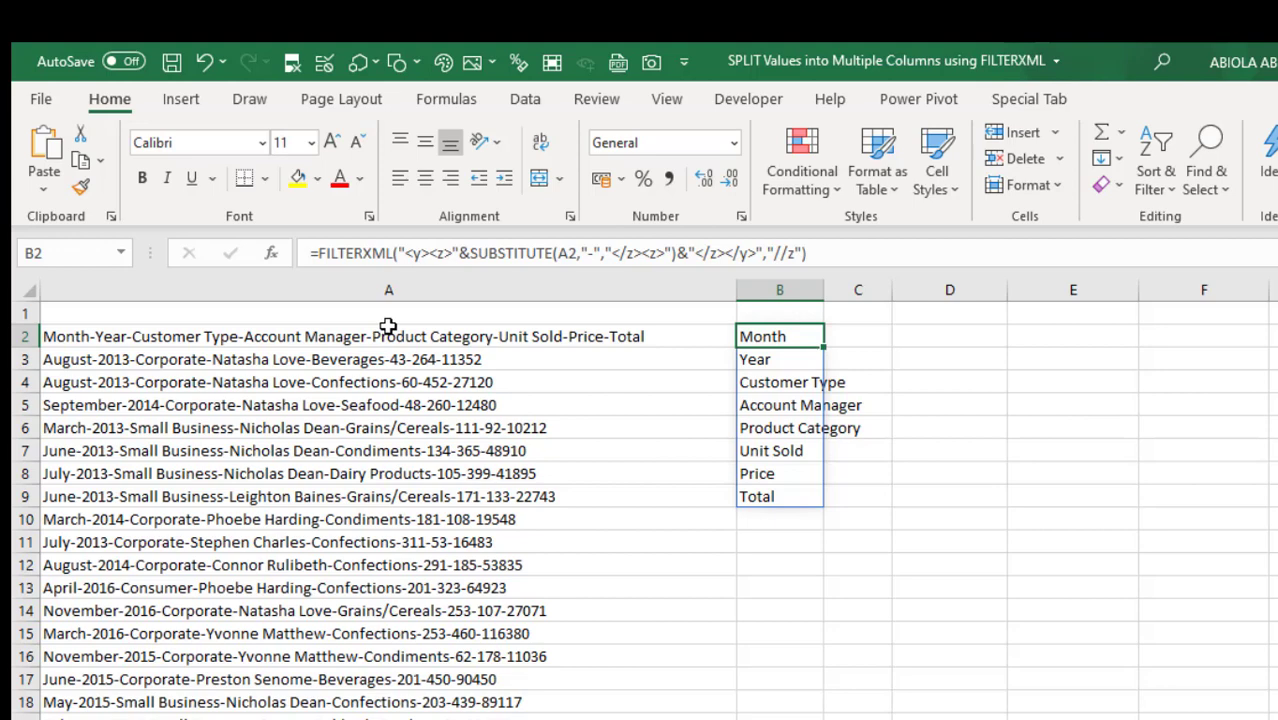
left_click(775, 445)
left_click(760, 336)
- Wrap B2's formula in TRANSPOSE so the header parts spill across B2:I2
left_click(320, 255)
type("tra")
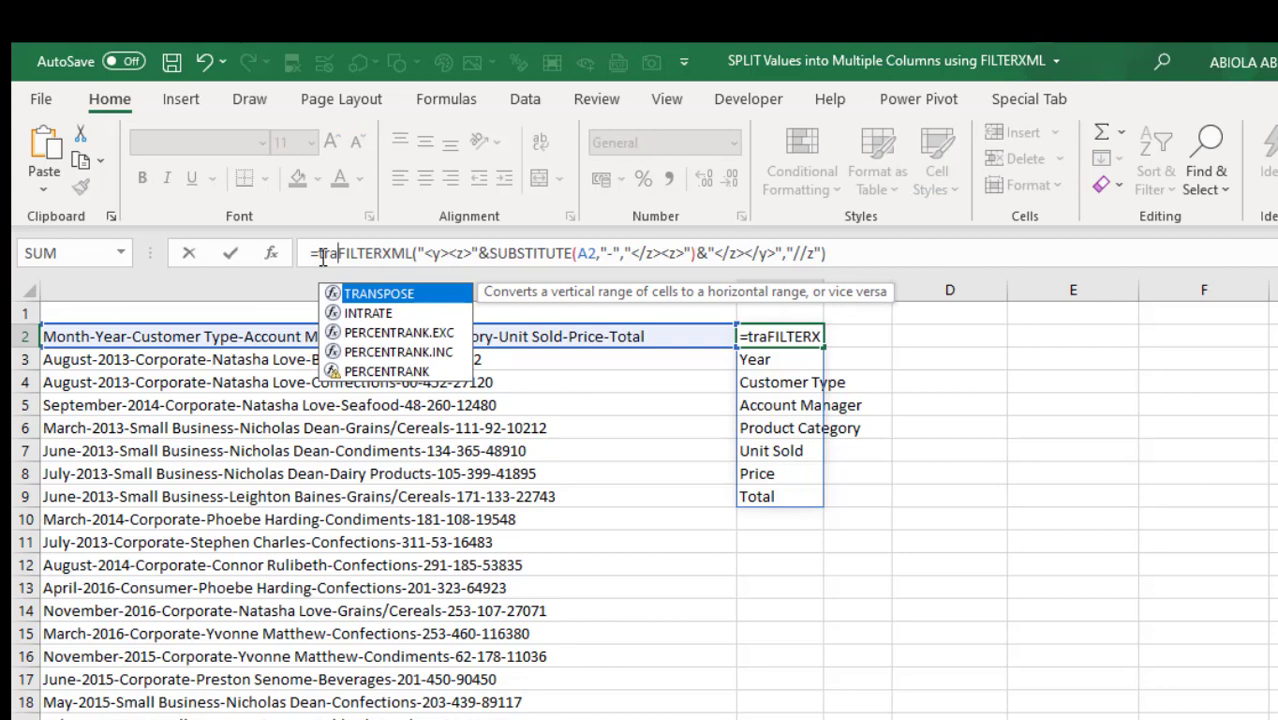
key("Tab")
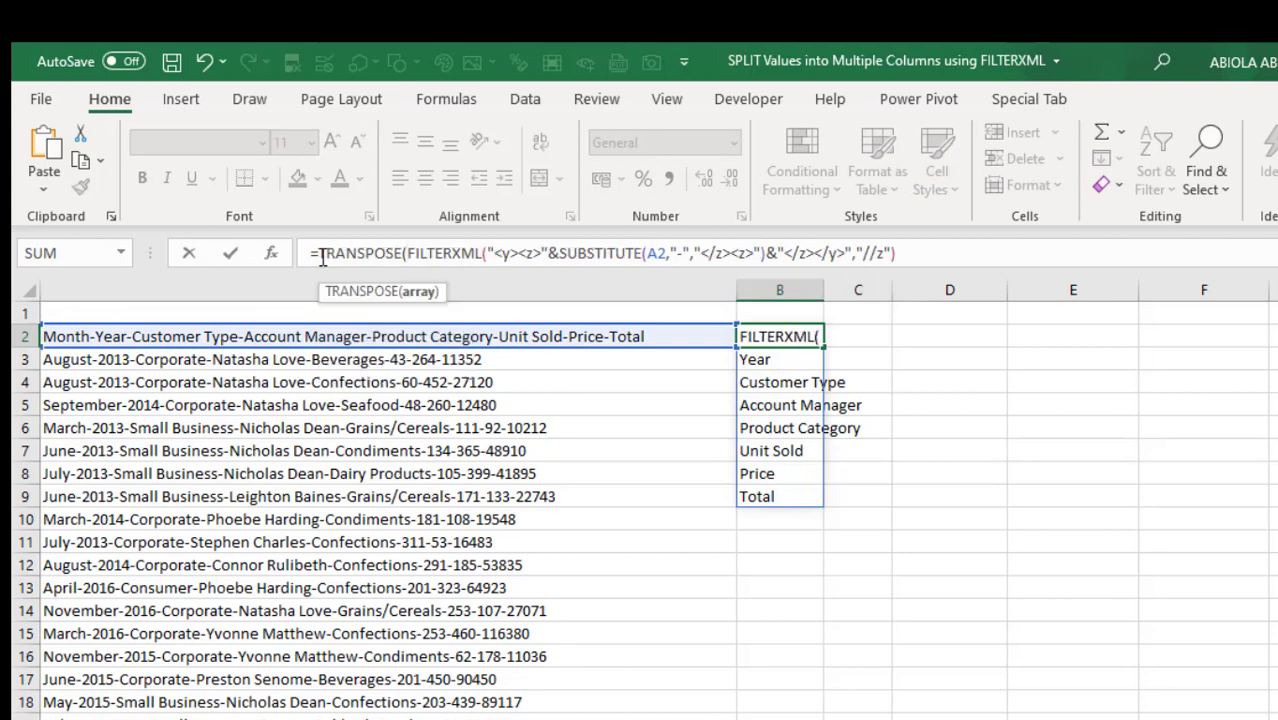
left_click(935, 252)
type(")")
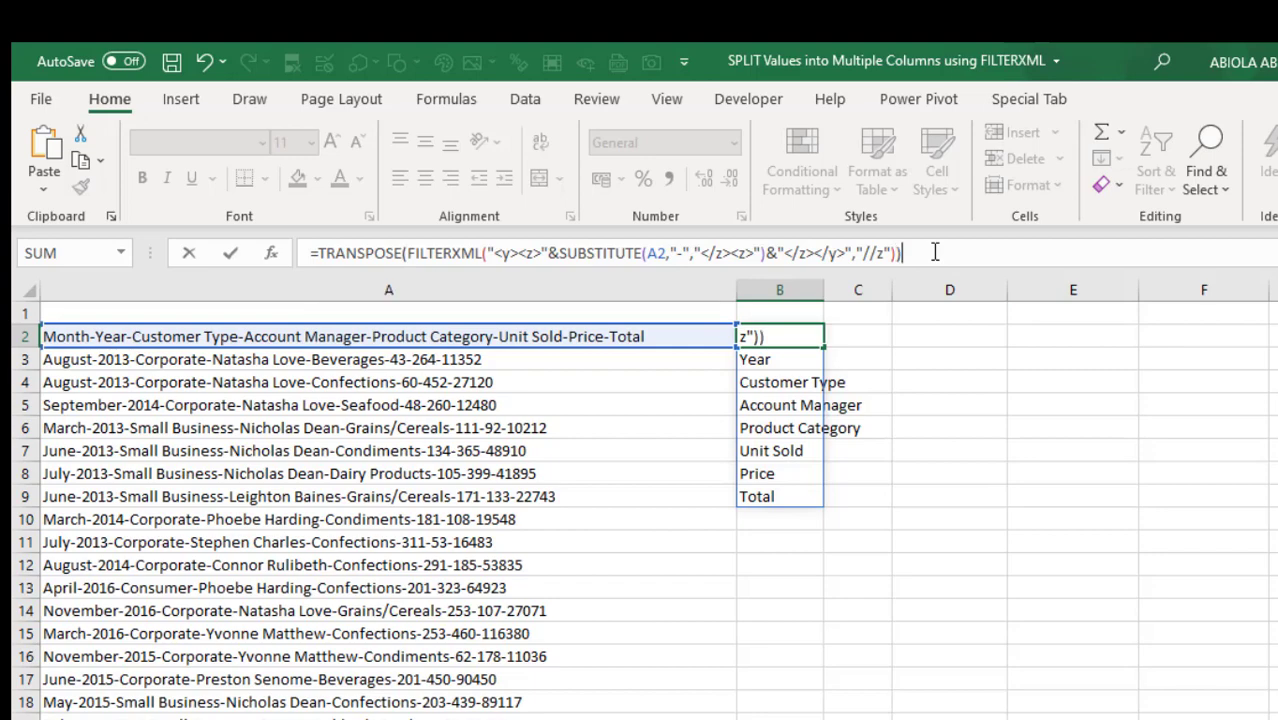
key("ctrl+Return")
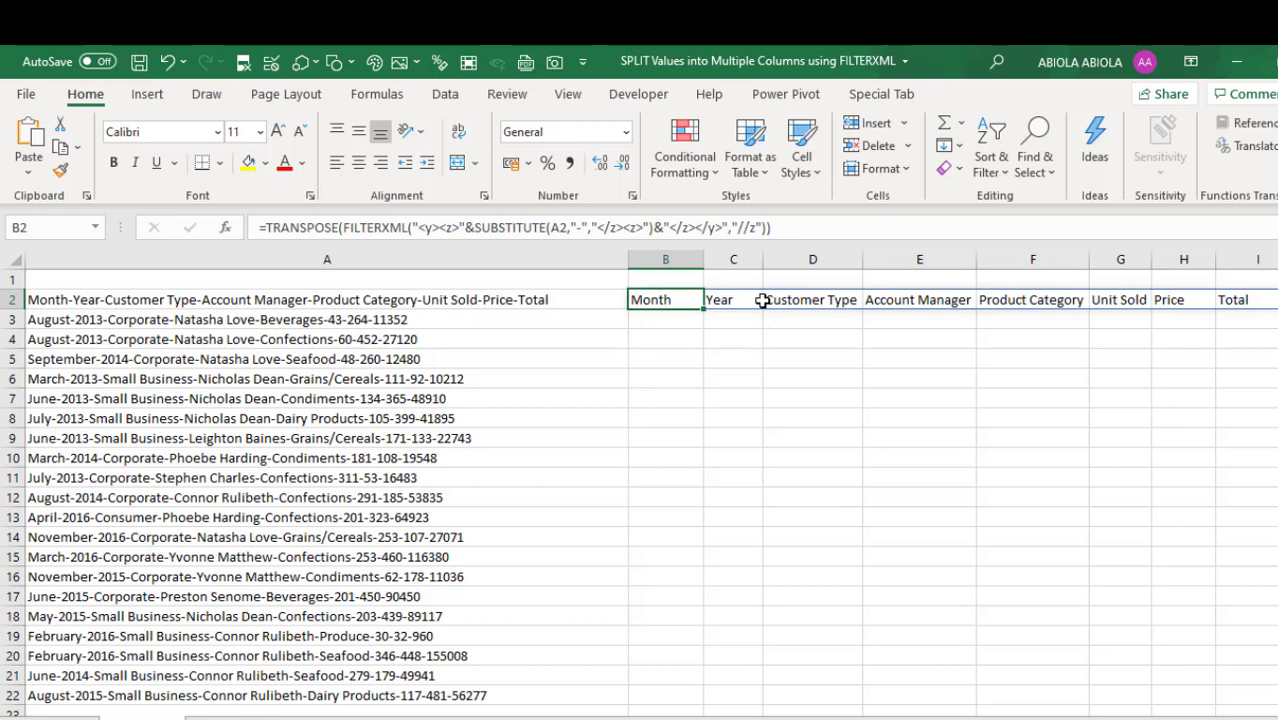
left_click_drag(704, 311, 706, 702)
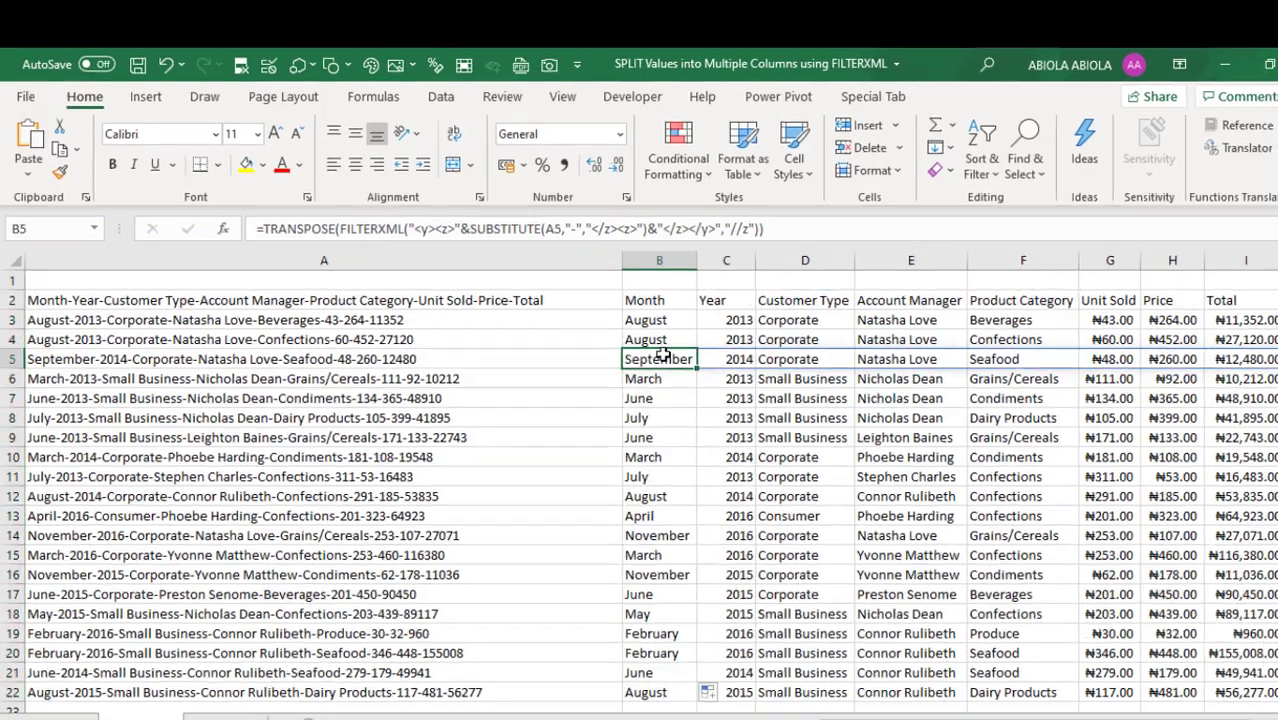
left_click(655, 300)
key("shift+Down")
key("shift+Down")
key("shift+Down")
key("shift+Down")
key("shift+Down")
key("shift+Down")
key("shift+Down")
key("shift+Down")
key("shift+Down")
key("shift+Down")
key("shift+Down")
key("shift+Down")
key("shift+Down")
key("shift+Down")
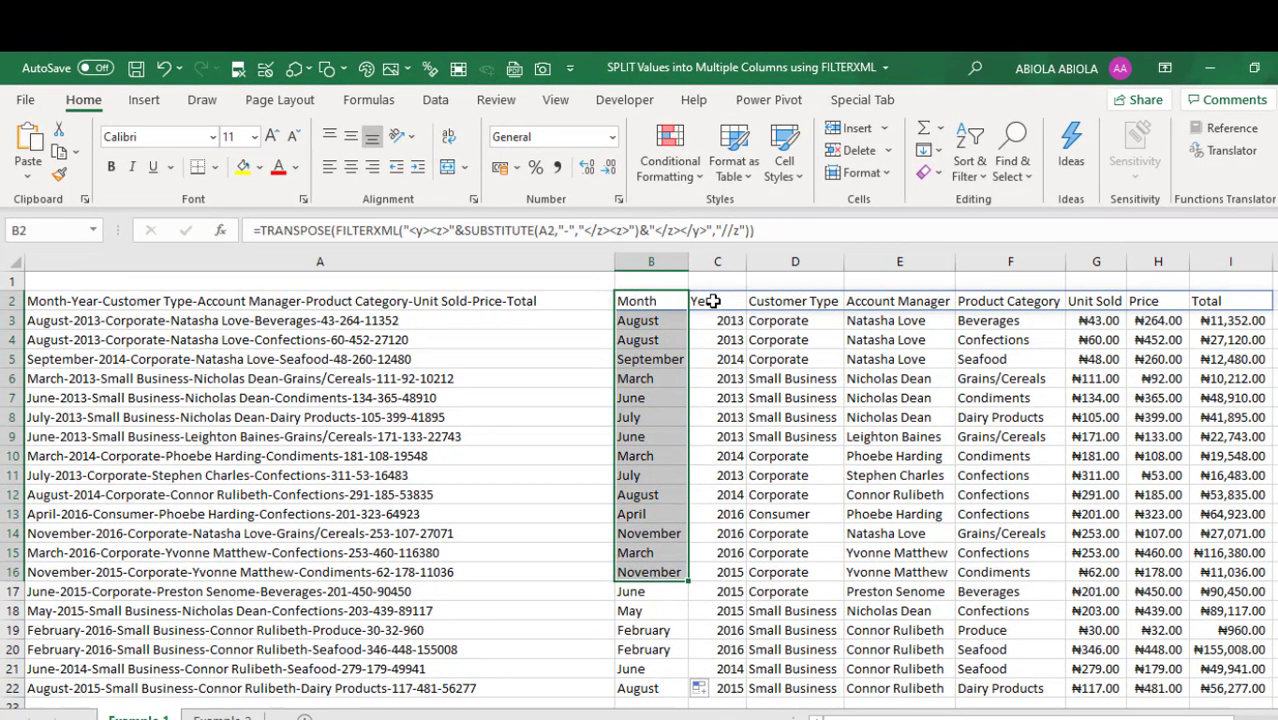
left_click_drag(700, 300, 750, 556)
left_click_drag(793, 303, 790, 529)
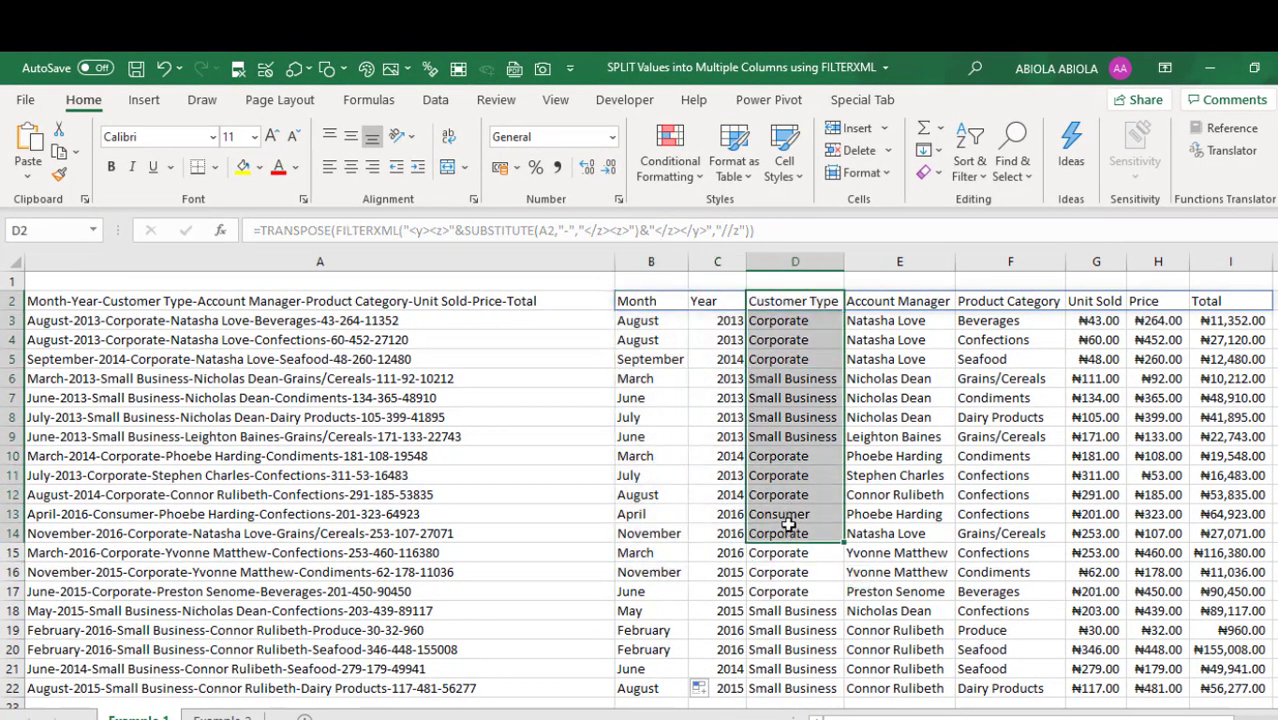
left_click(916, 321)
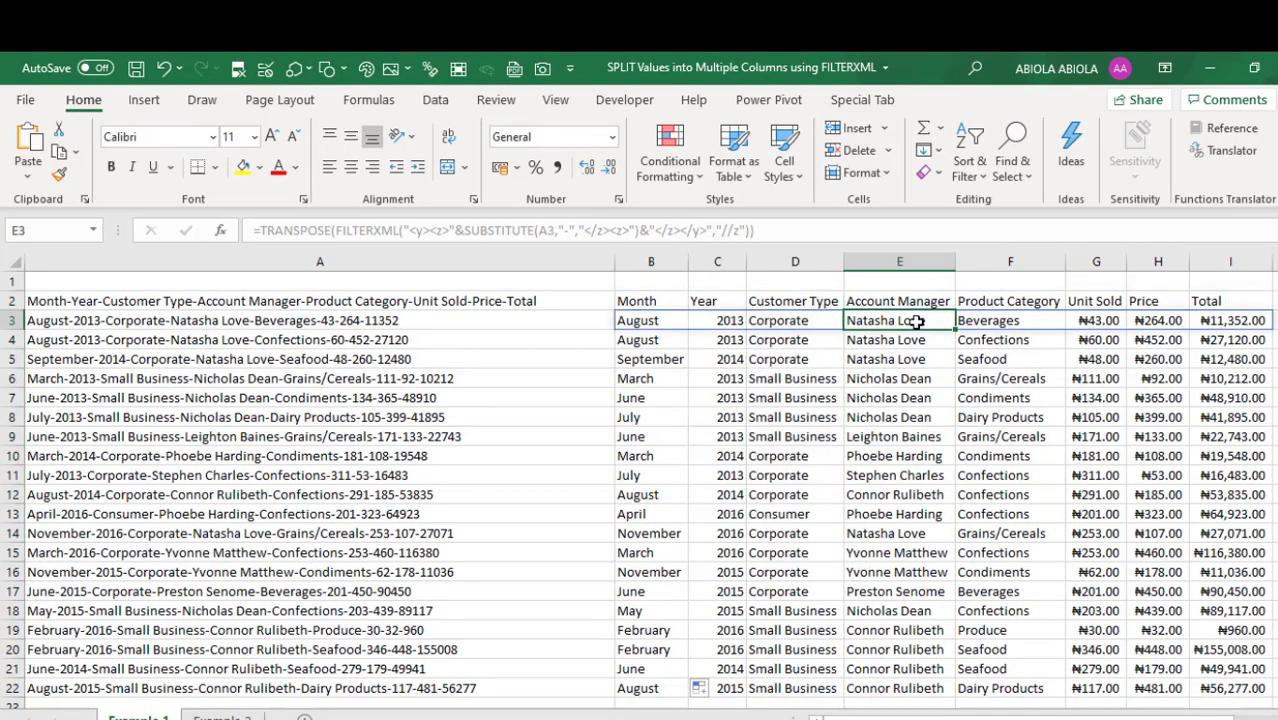
left_click(1021, 320)
left_click(1087, 320)
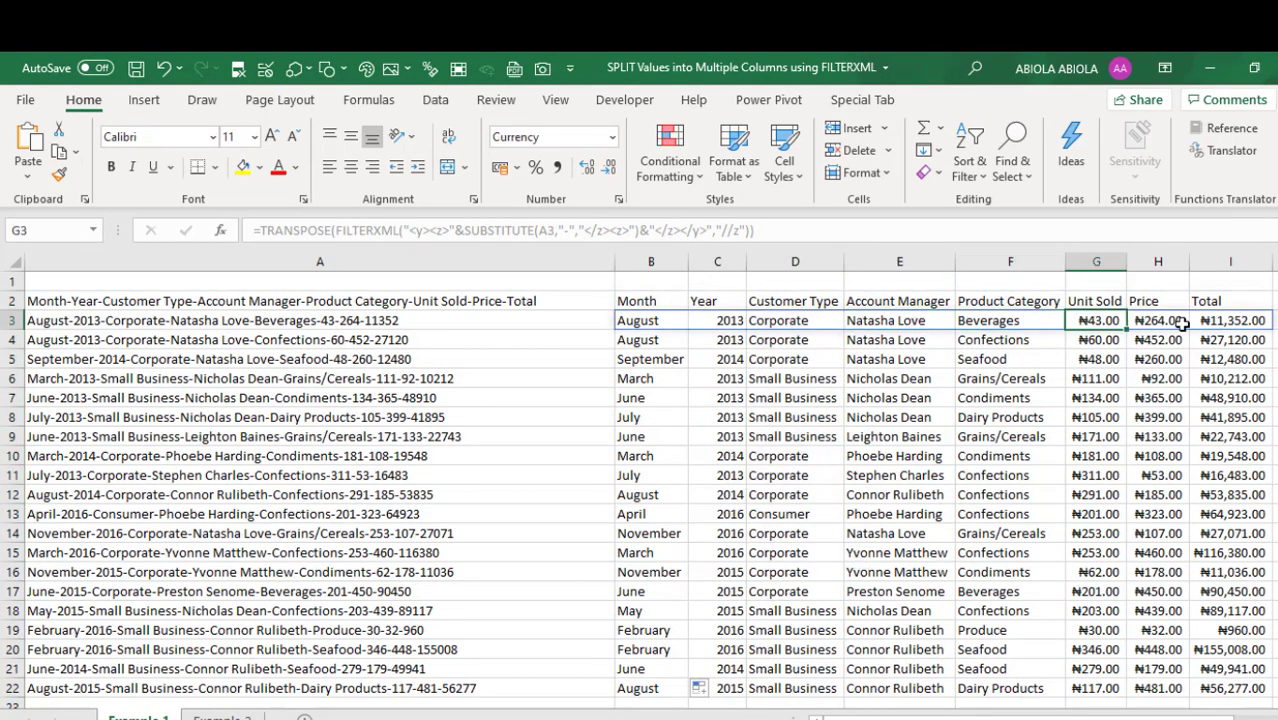
left_click(1181, 322)
left_click(1211, 320)
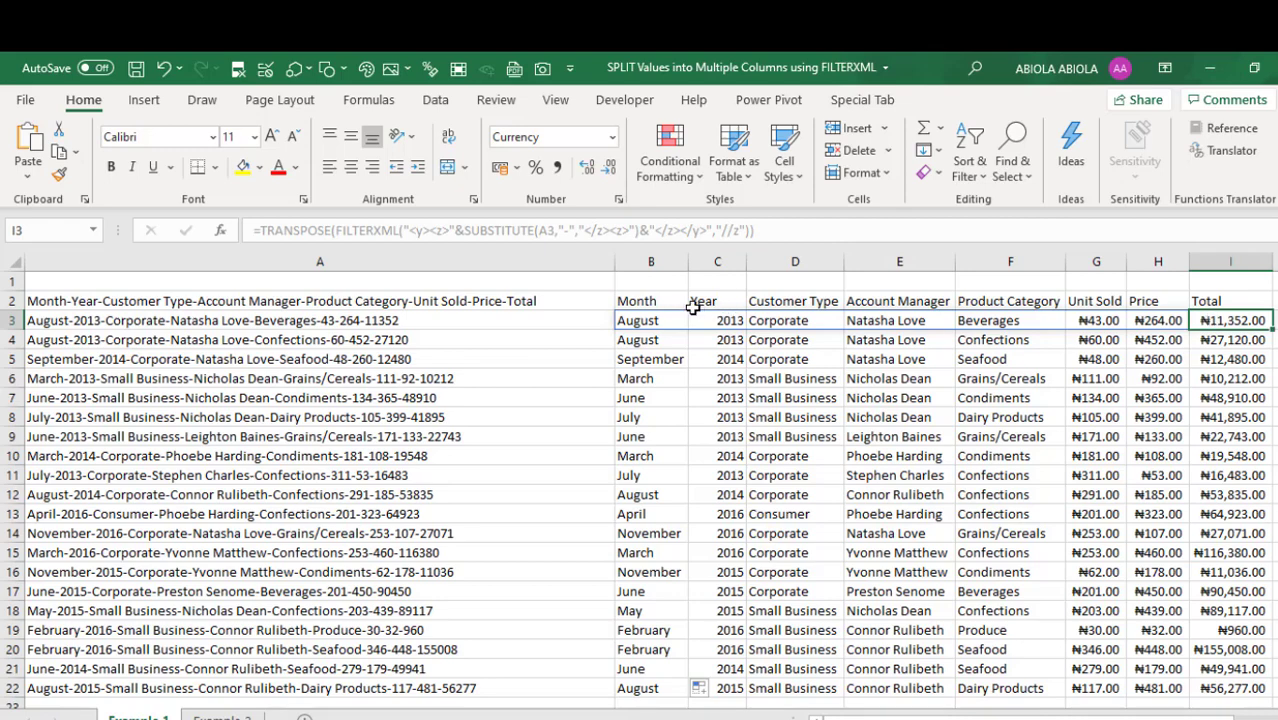
left_click(645, 298)
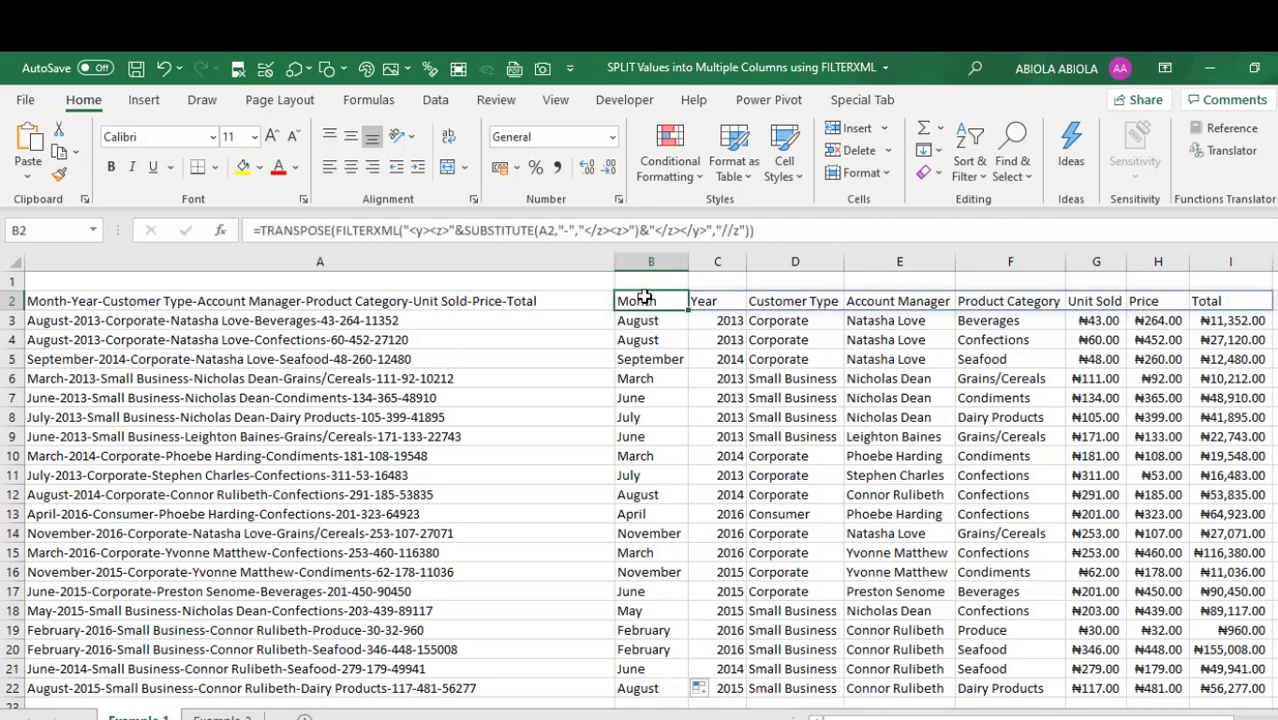
left_click_drag(499, 301, 487, 483)
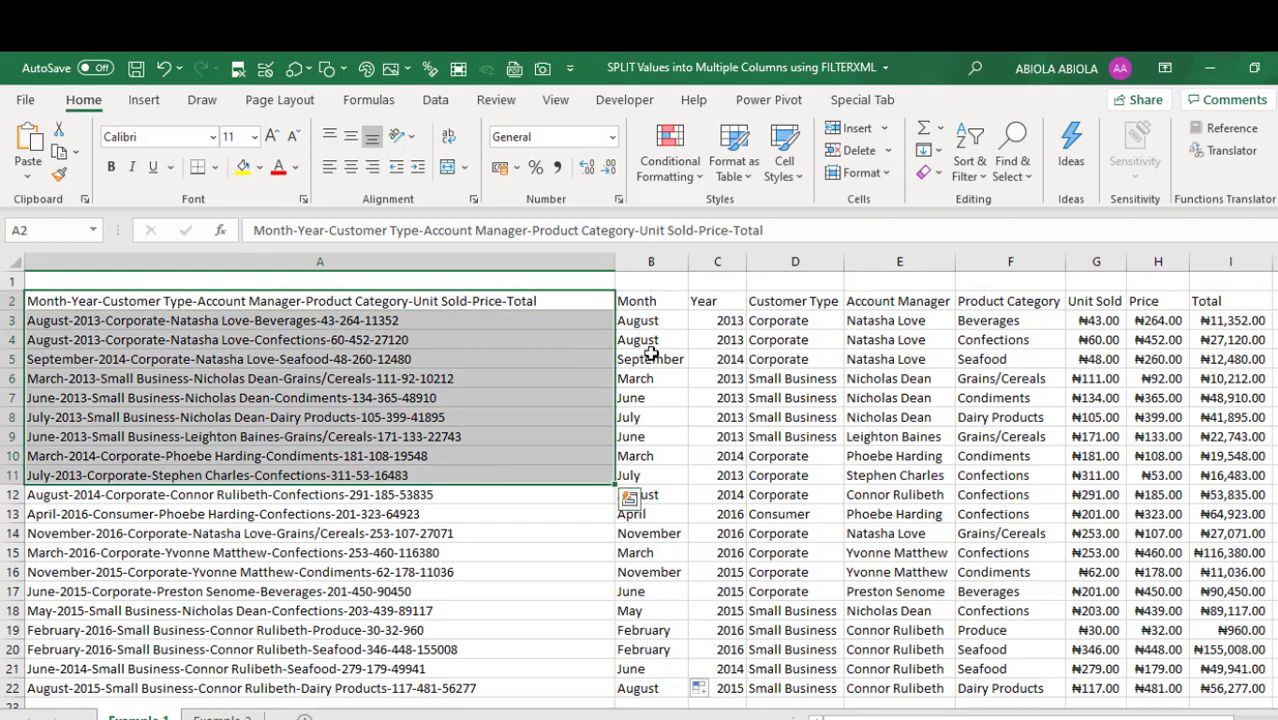
left_click(700, 314)
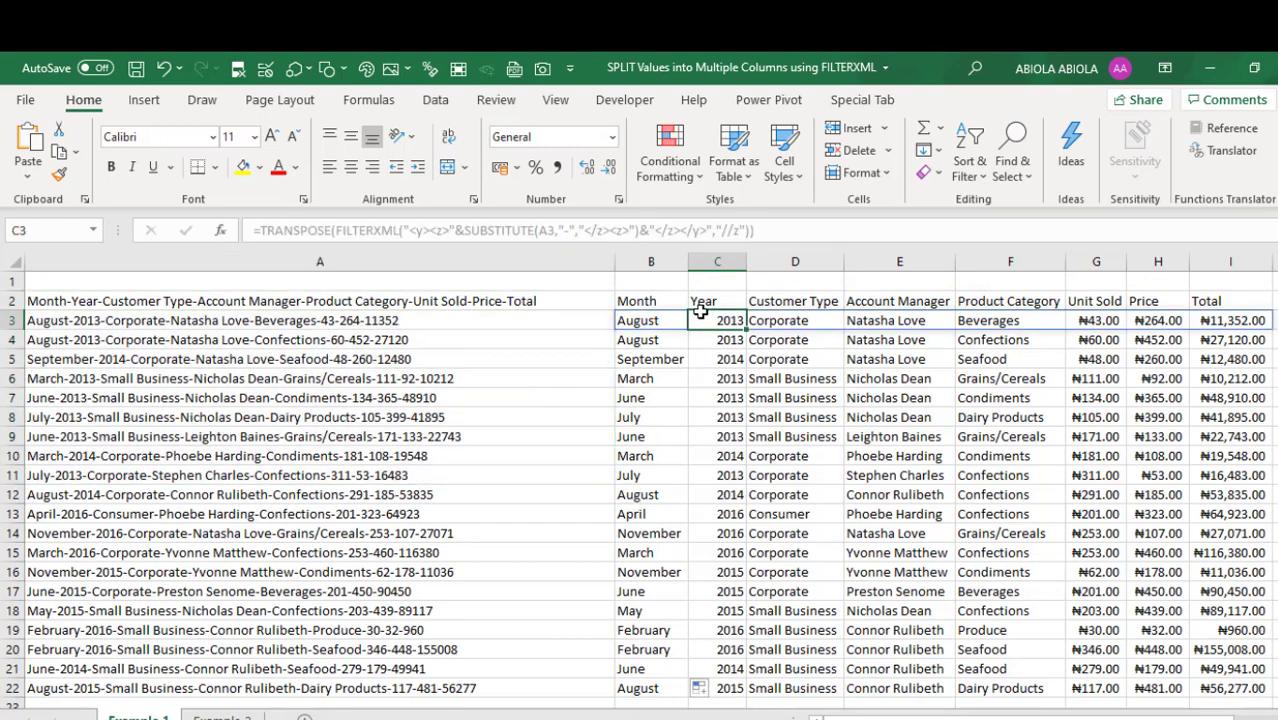
left_click(624, 301)
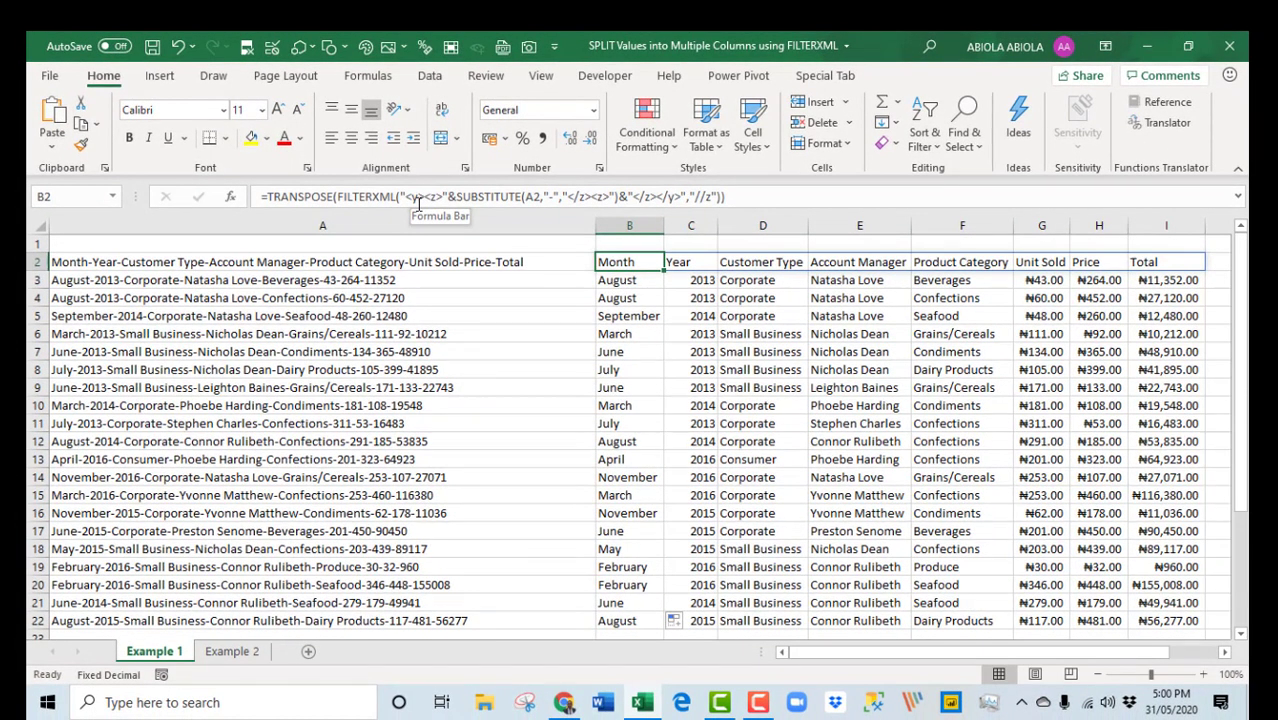
- Copy the B2 formula text and paste it into B2 on the Example 2 sheet
left_click_drag(743, 189, 69, 240)
key("ctrl+c")
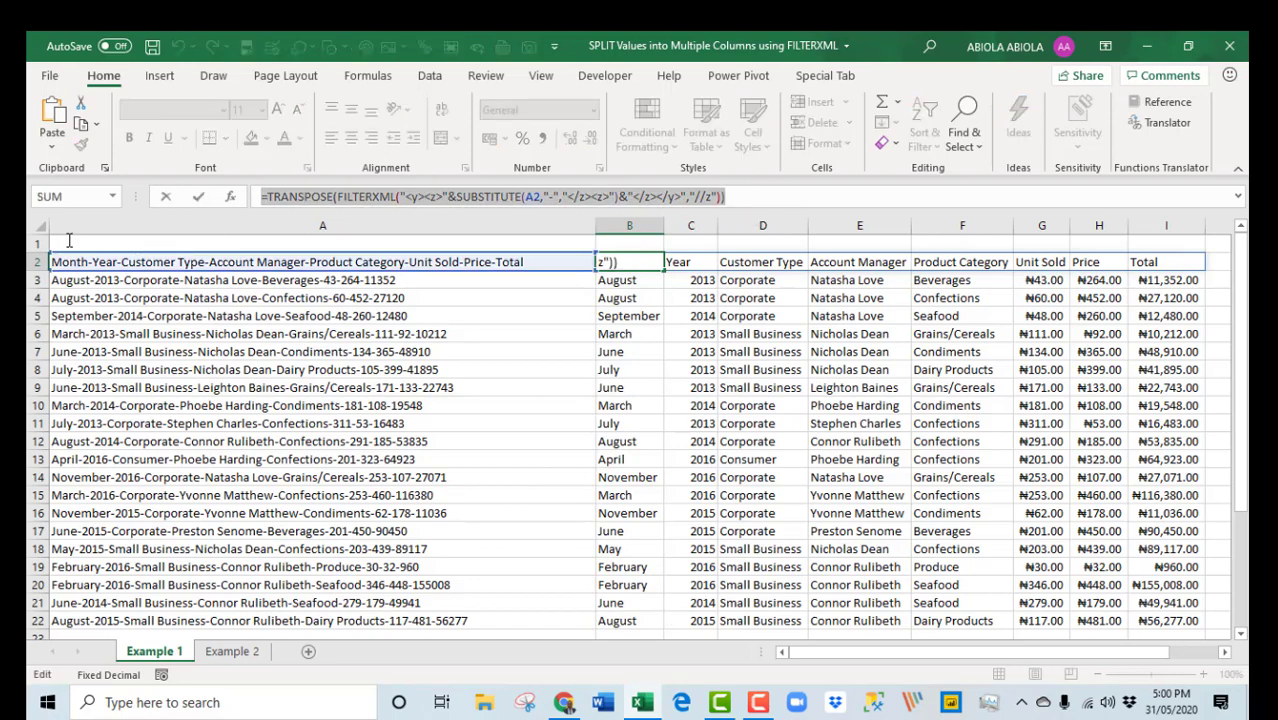
key("Escape")
left_click(232, 651)
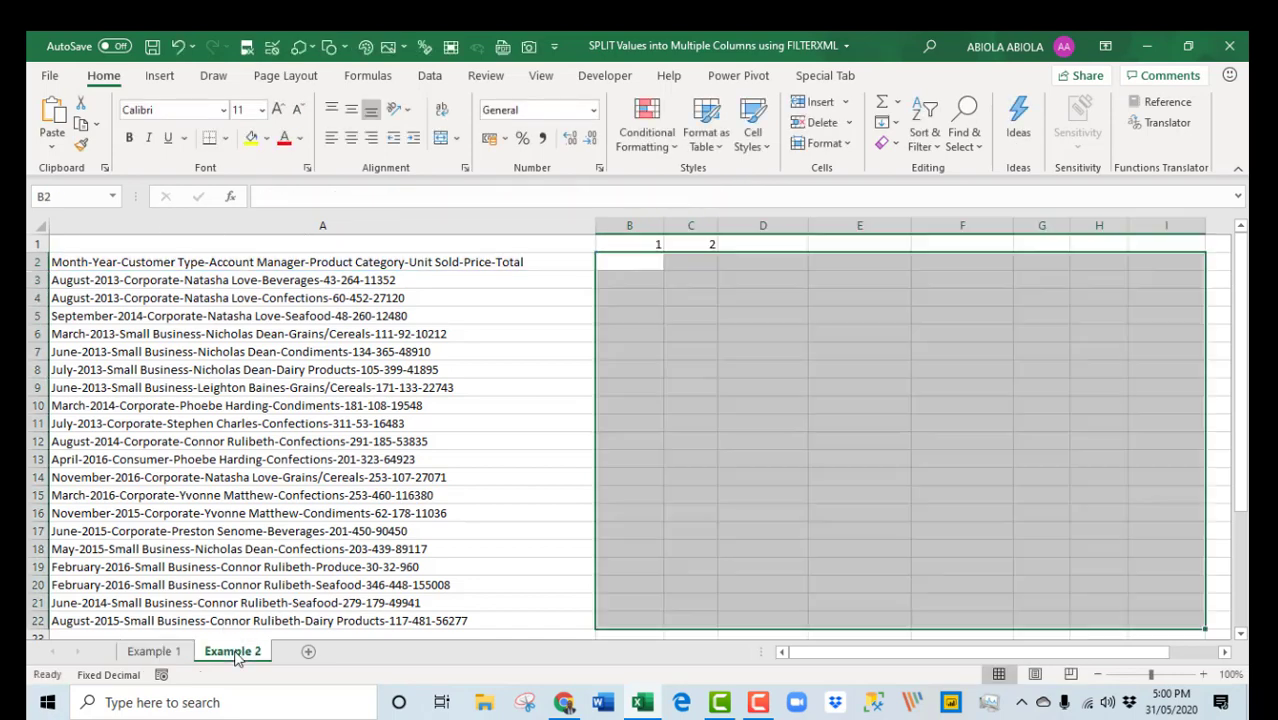
left_click(634, 261)
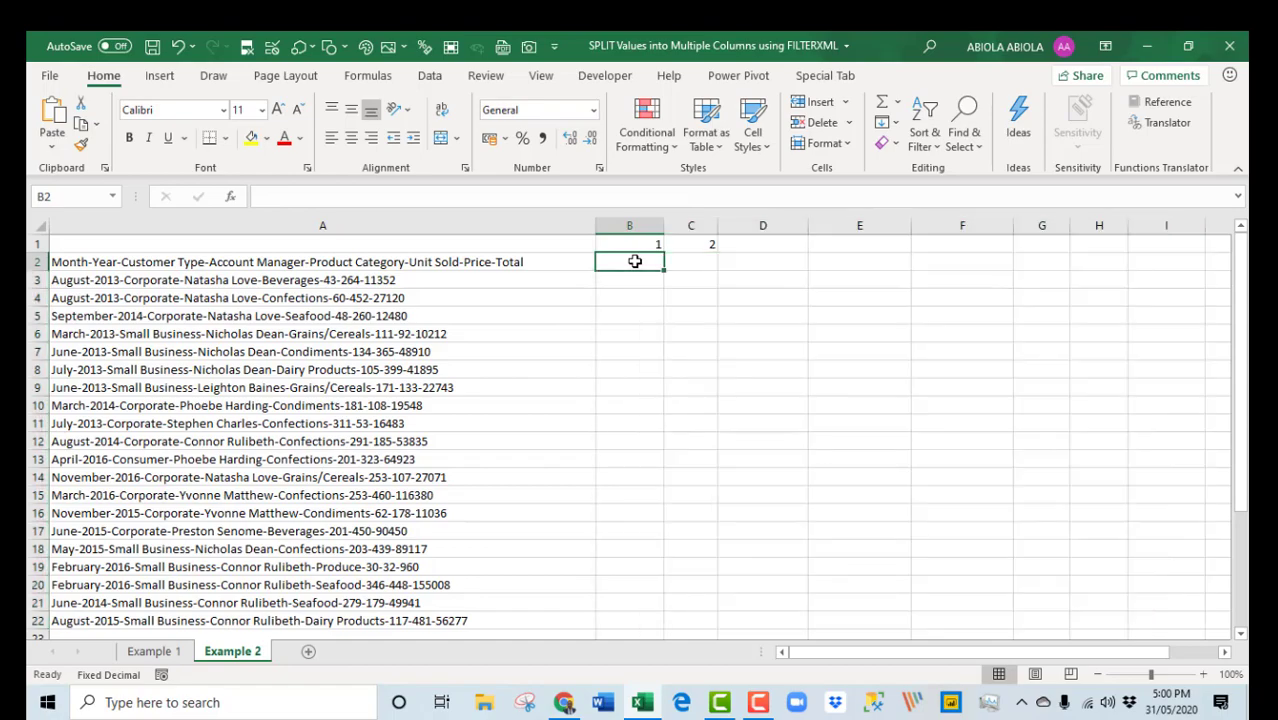
key("ctrl+v")
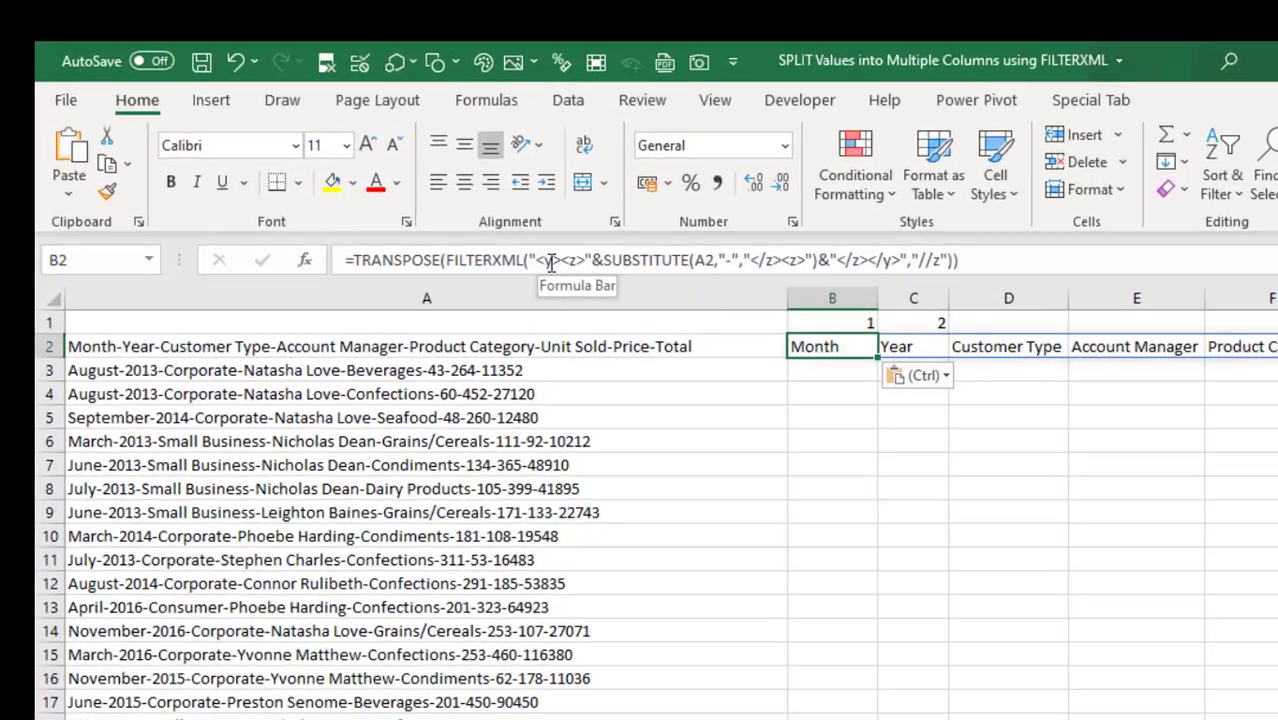
- Replace the opening y and z tags and the </z><z> replacement tags with B1 and C1 references
left_click(550, 261)
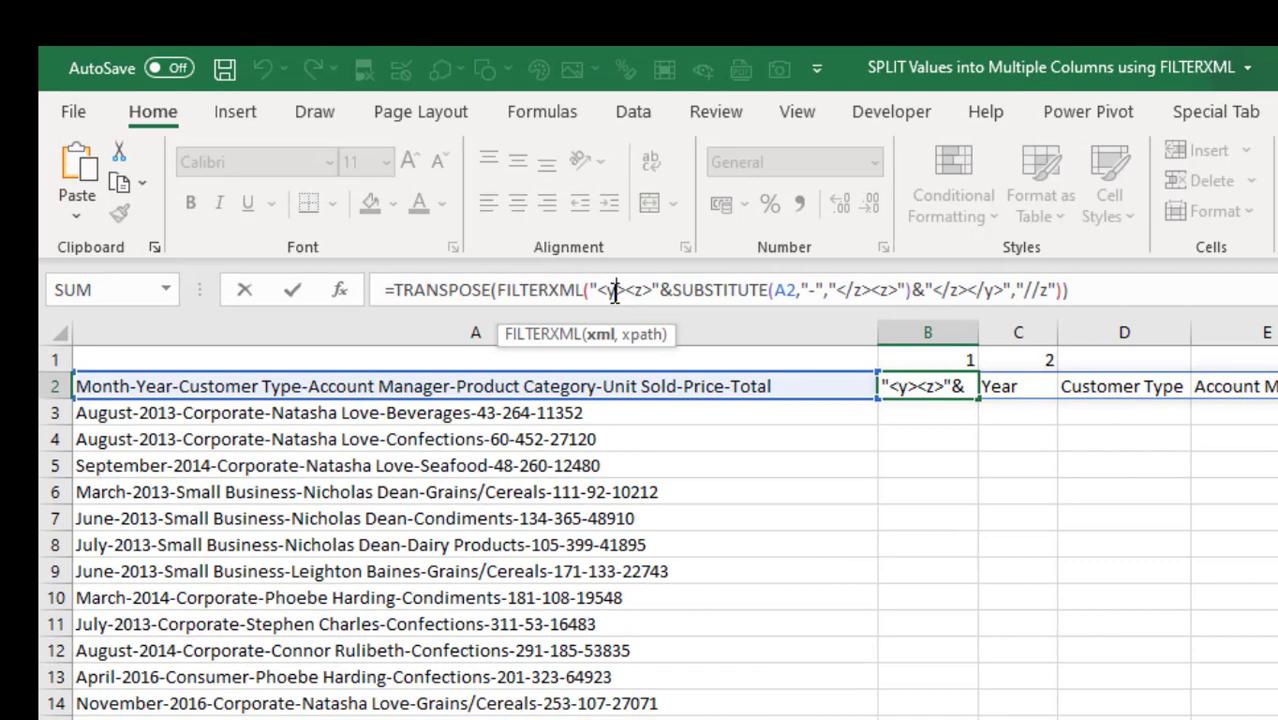
left_click(615, 290)
key("BackSpace")
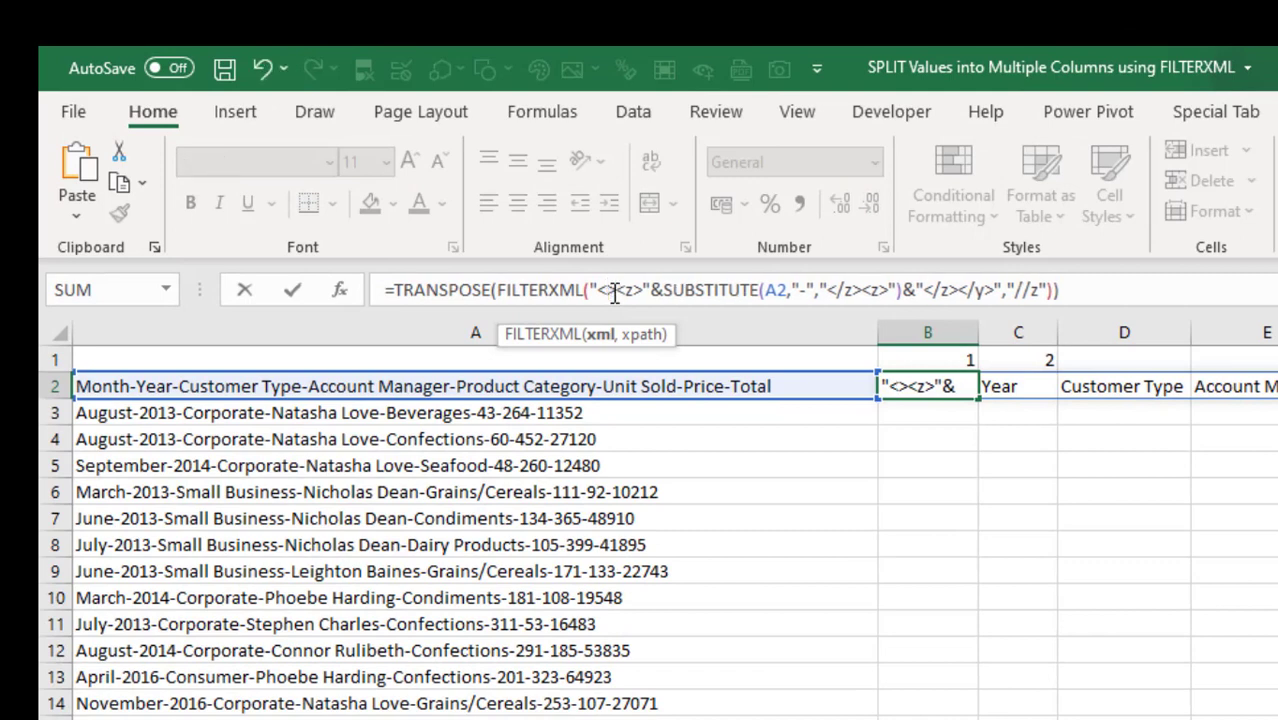
left_click(947, 358)
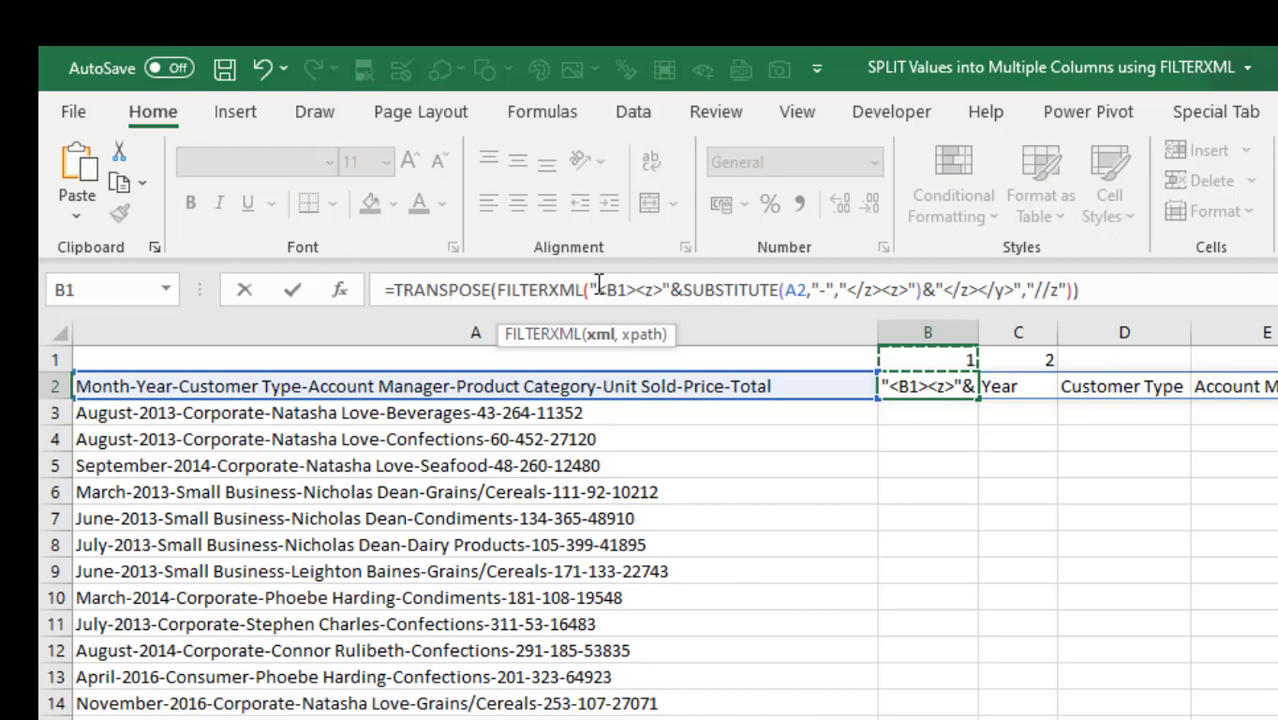
left_click(655, 290)
key("BackSpace")
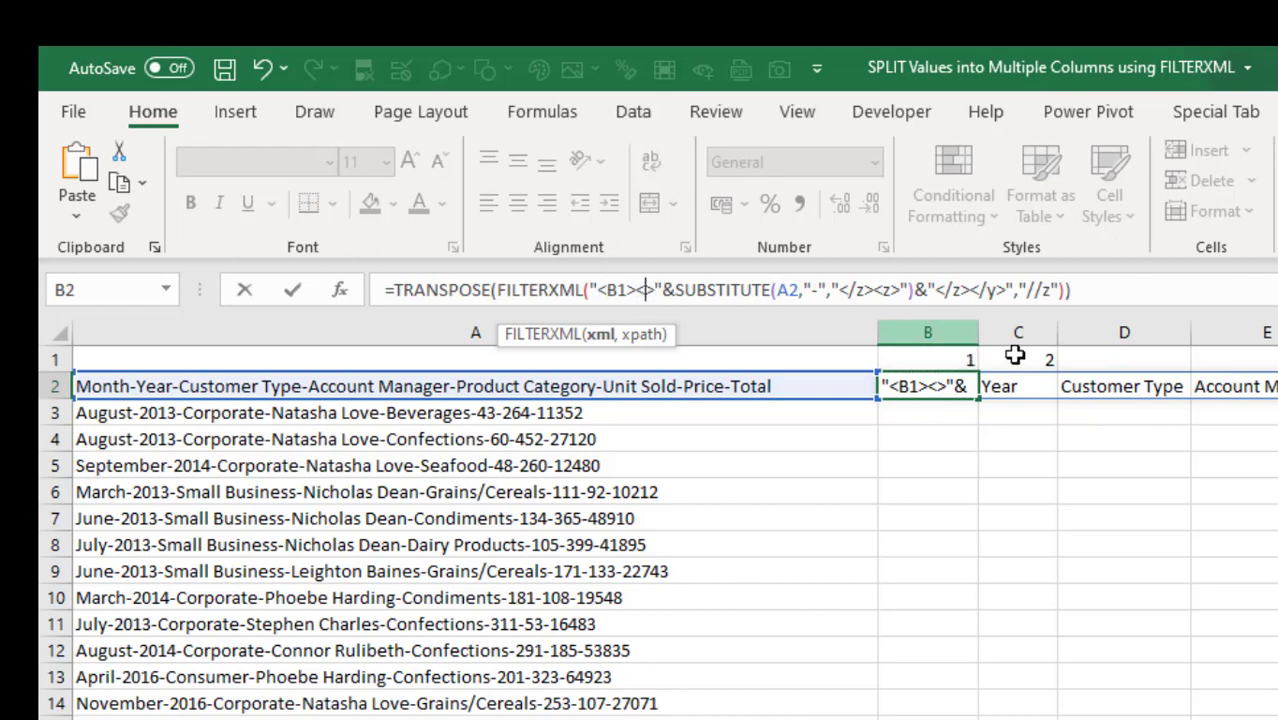
left_click(1028, 358)
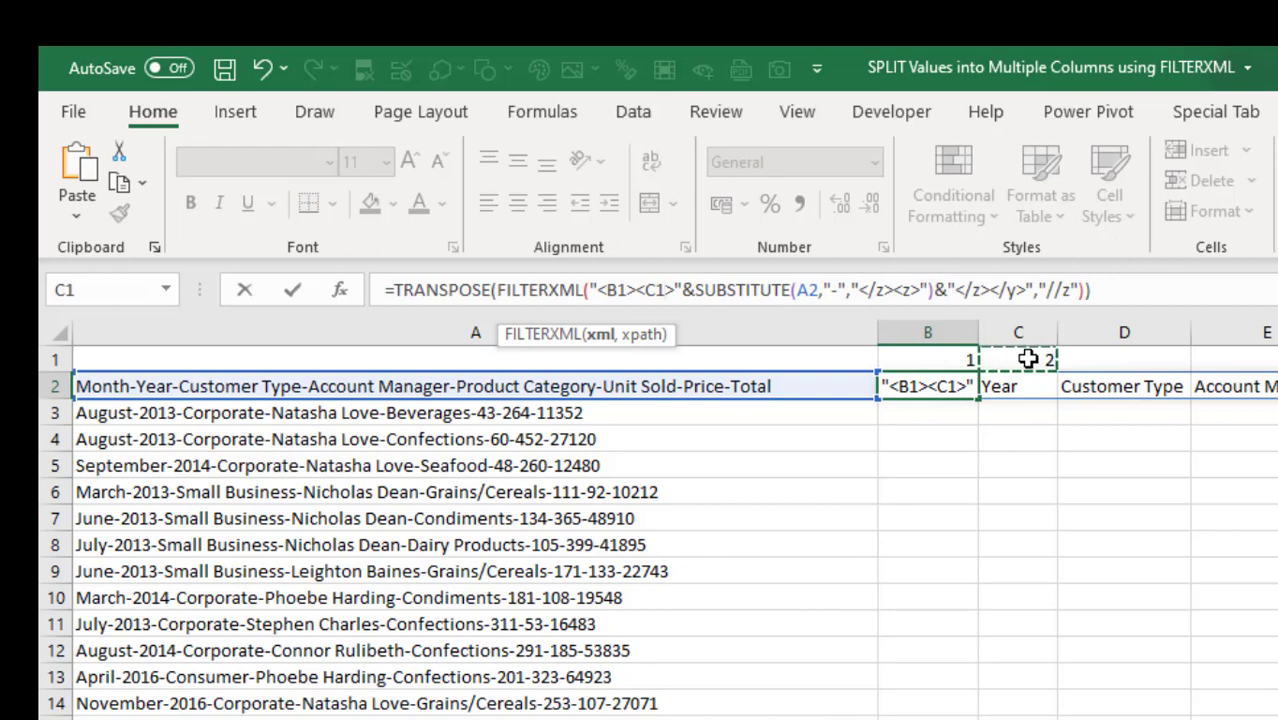
left_click(889, 290)
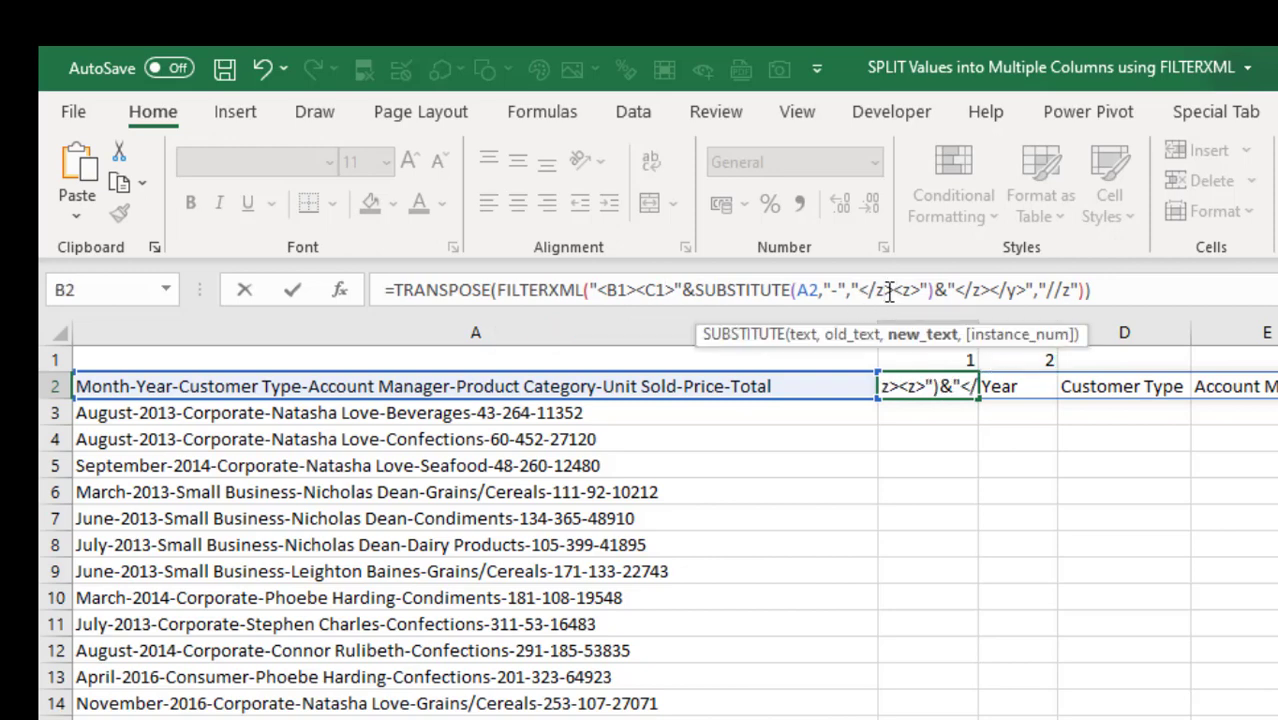
key("BackSpace")
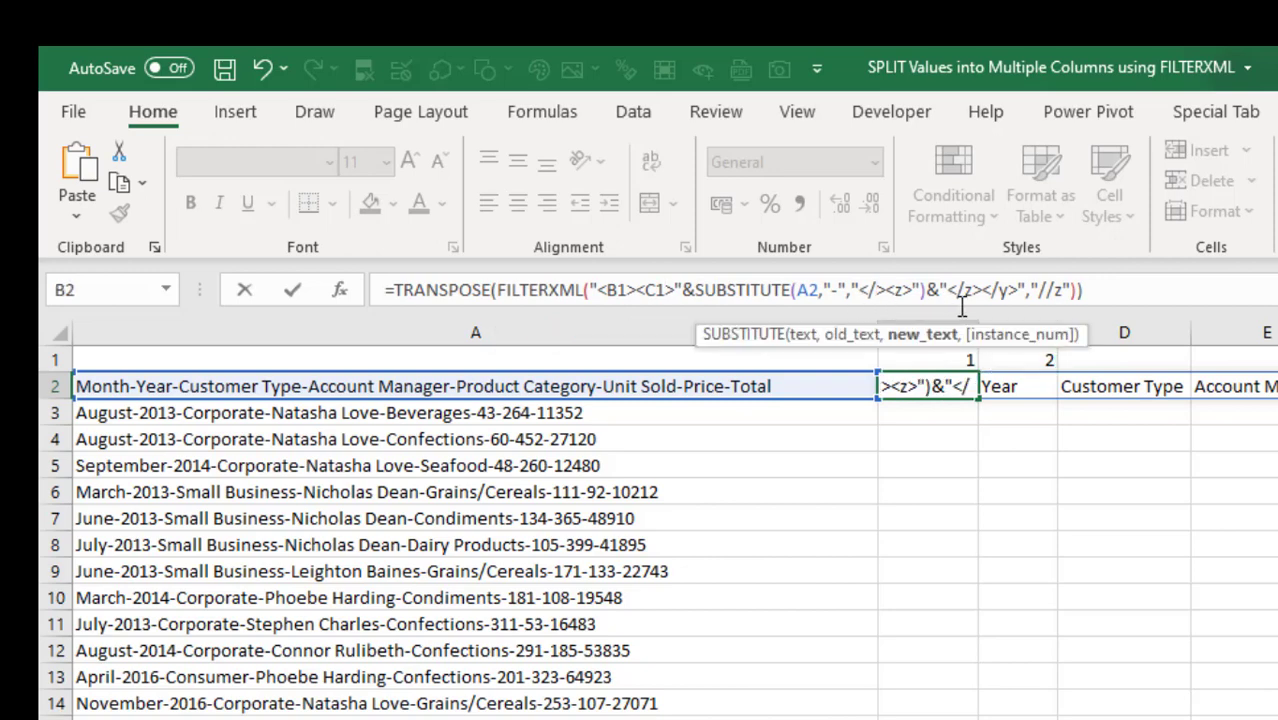
left_click(1030, 358)
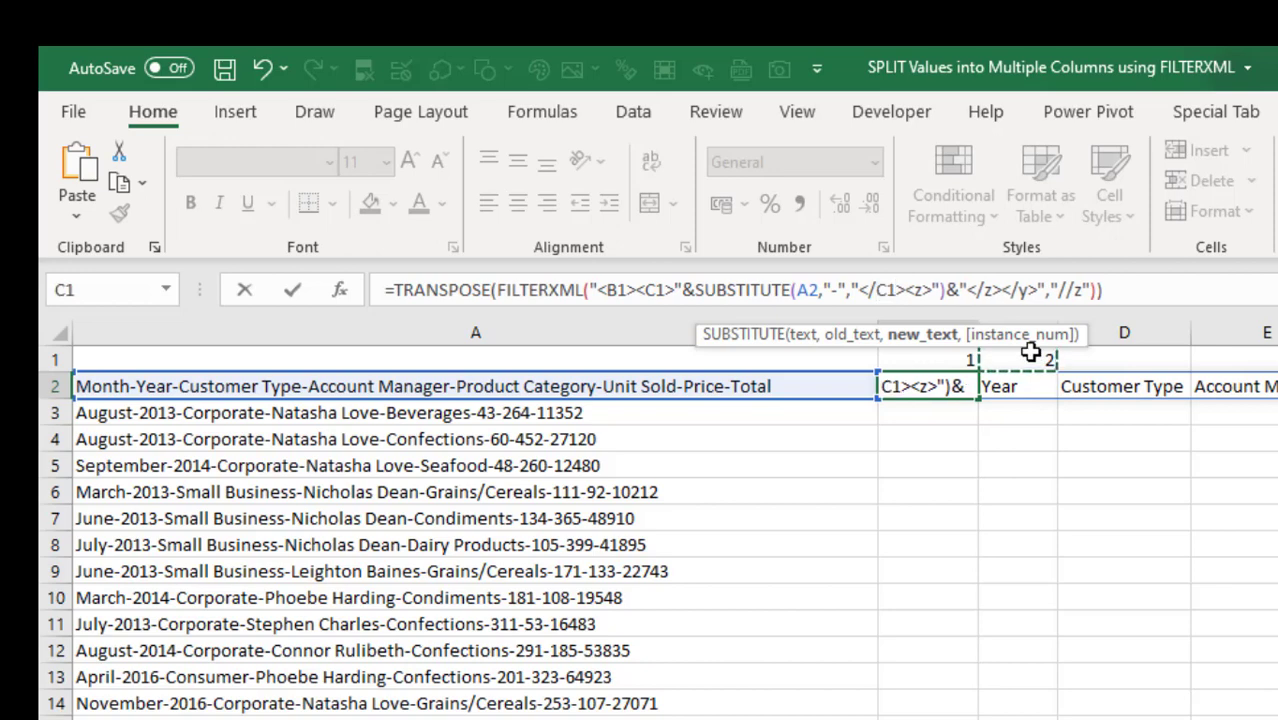
left_click(924, 290)
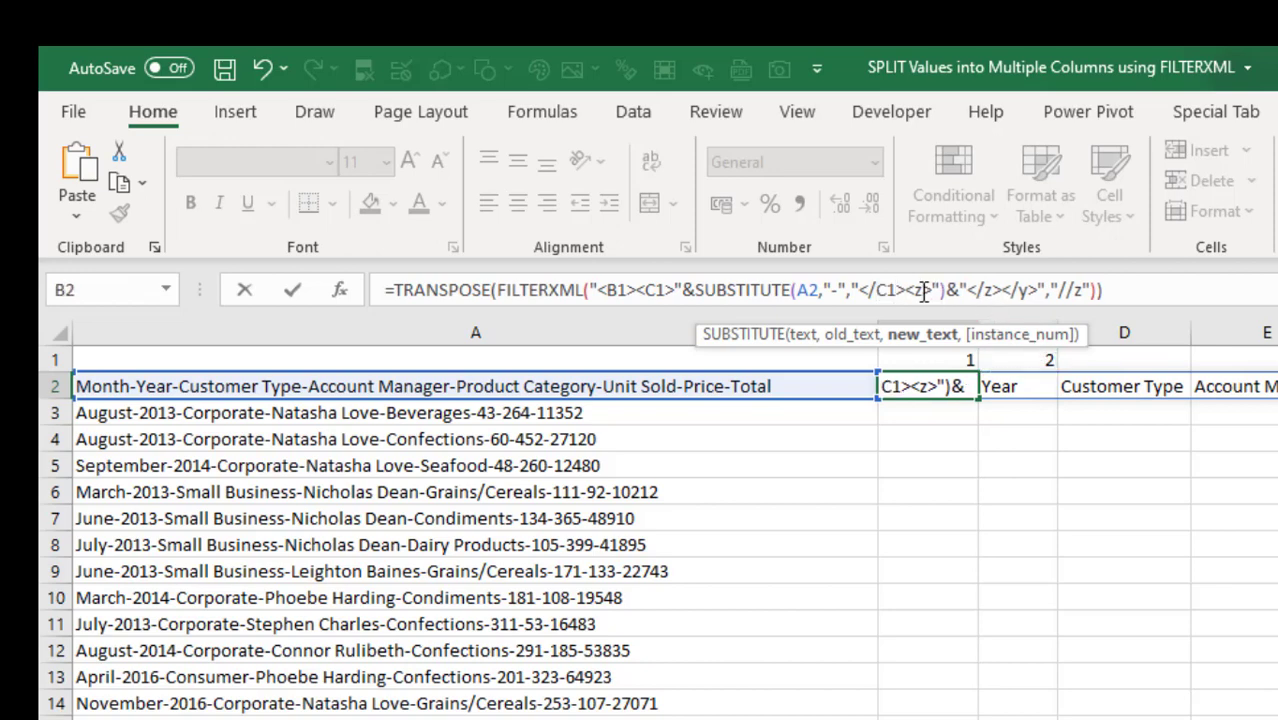
key("BackSpace")
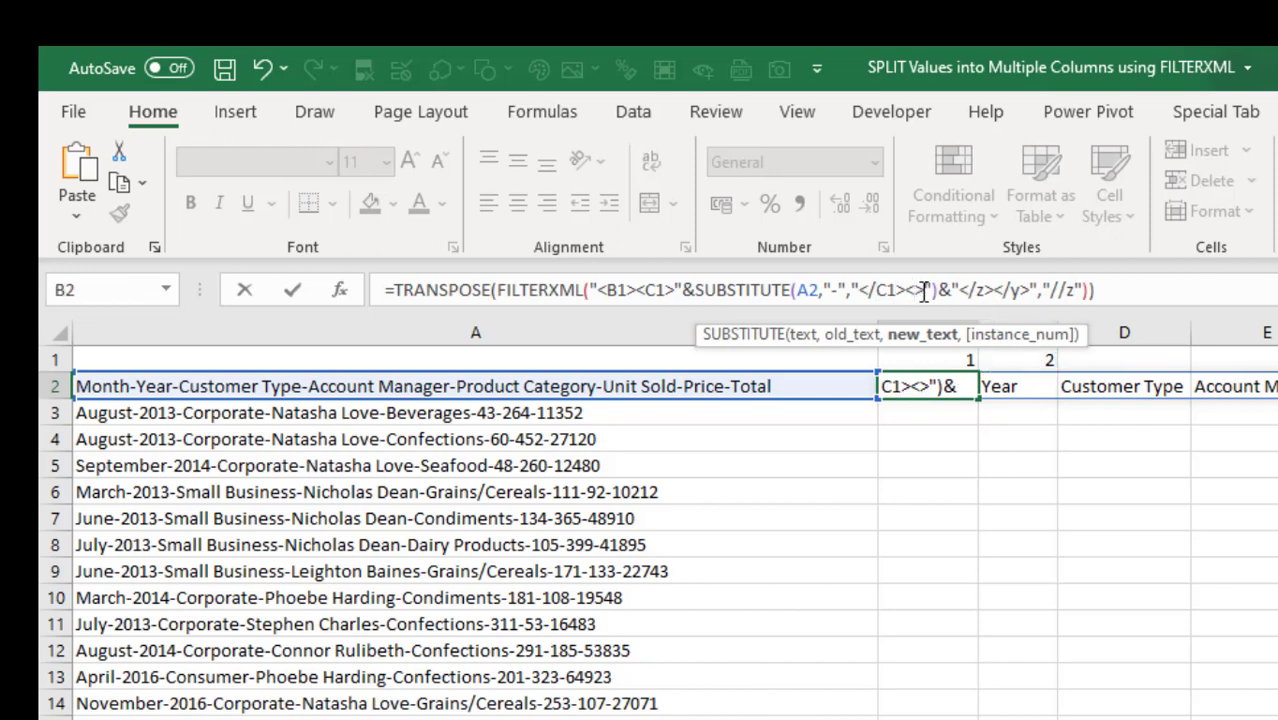
left_click(1032, 358)
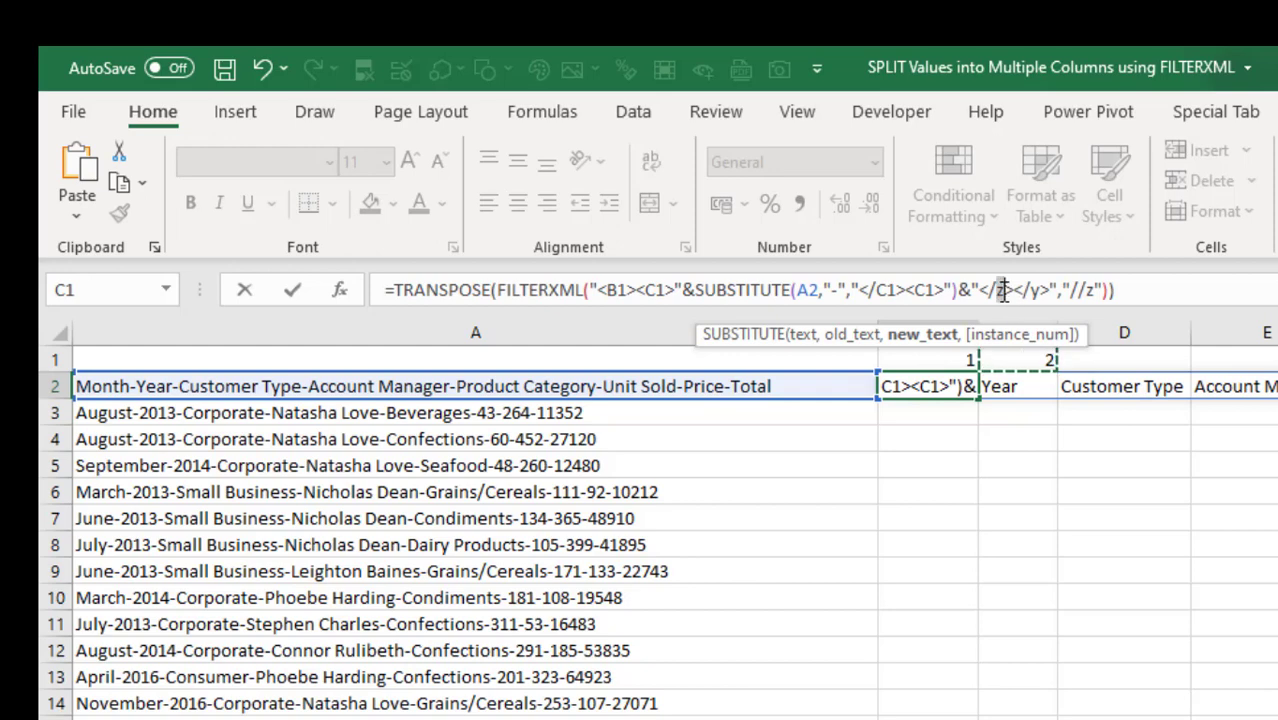
- Replace the closing </z></y> tags with C1/B1, point the xpath to C1, and commit
left_click(1004, 290)
key("BackSpace")
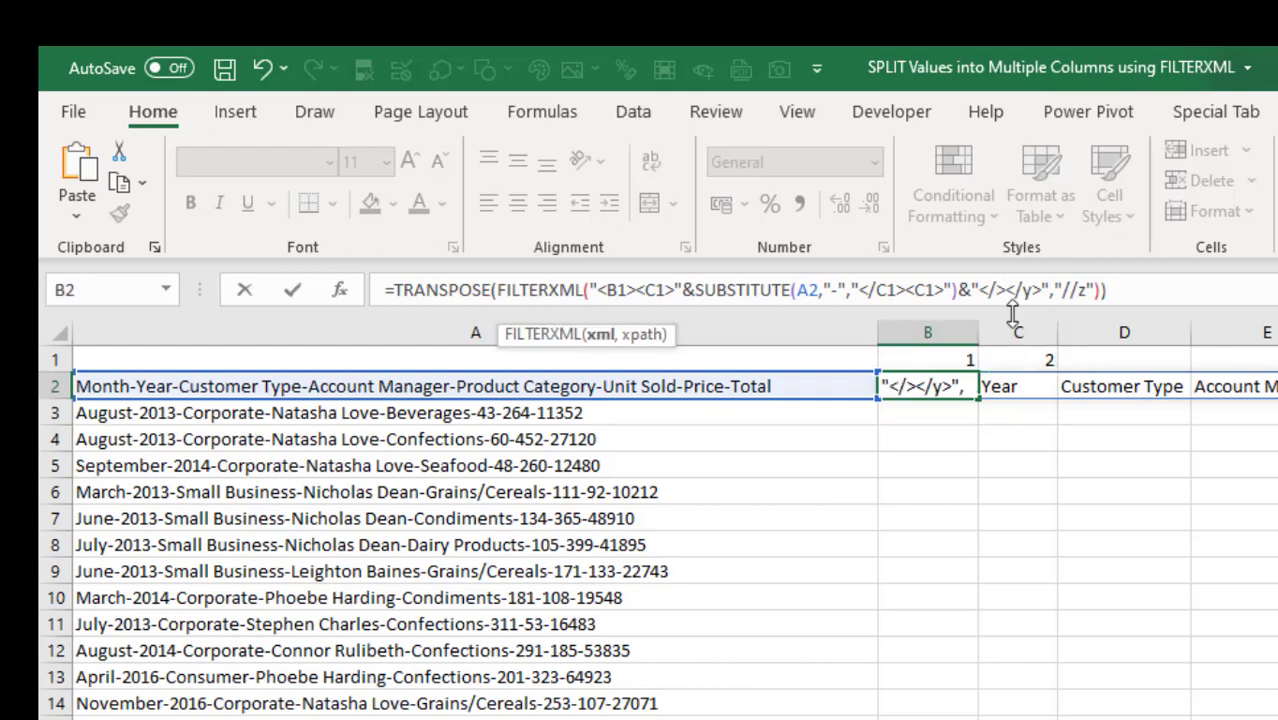
left_click(1026, 366)
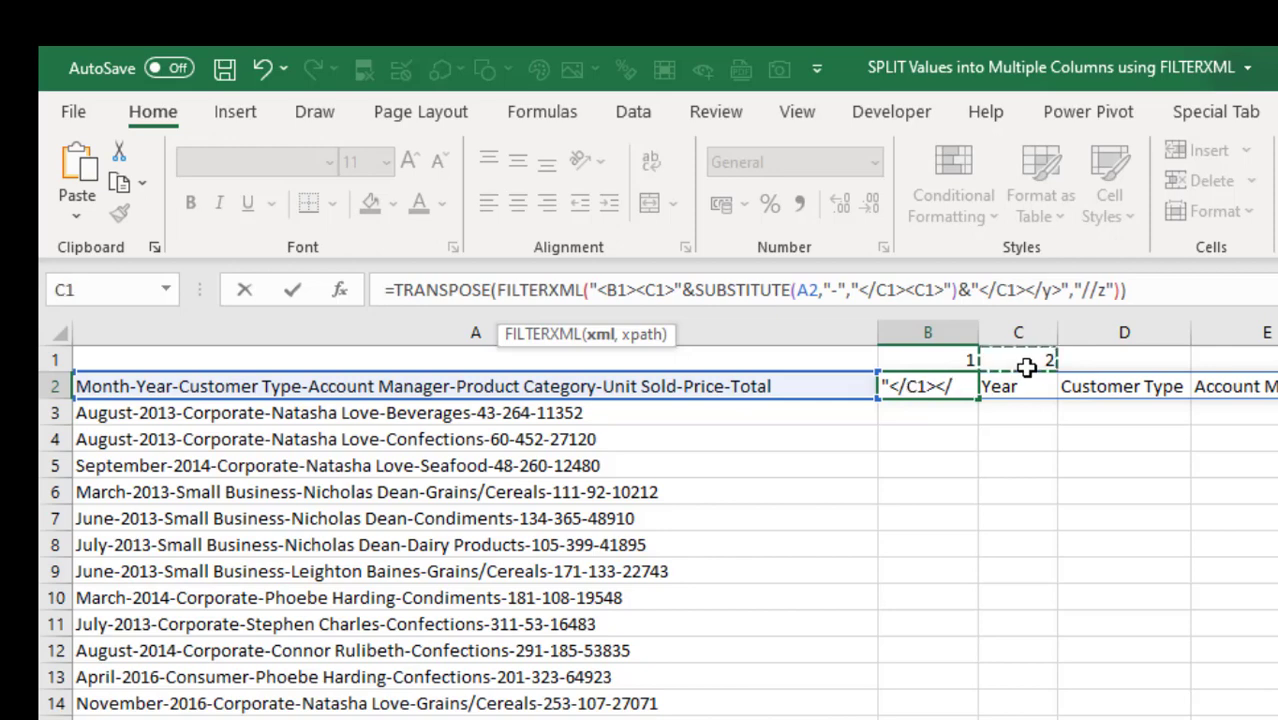
left_click(1052, 290)
key("BackSpace")
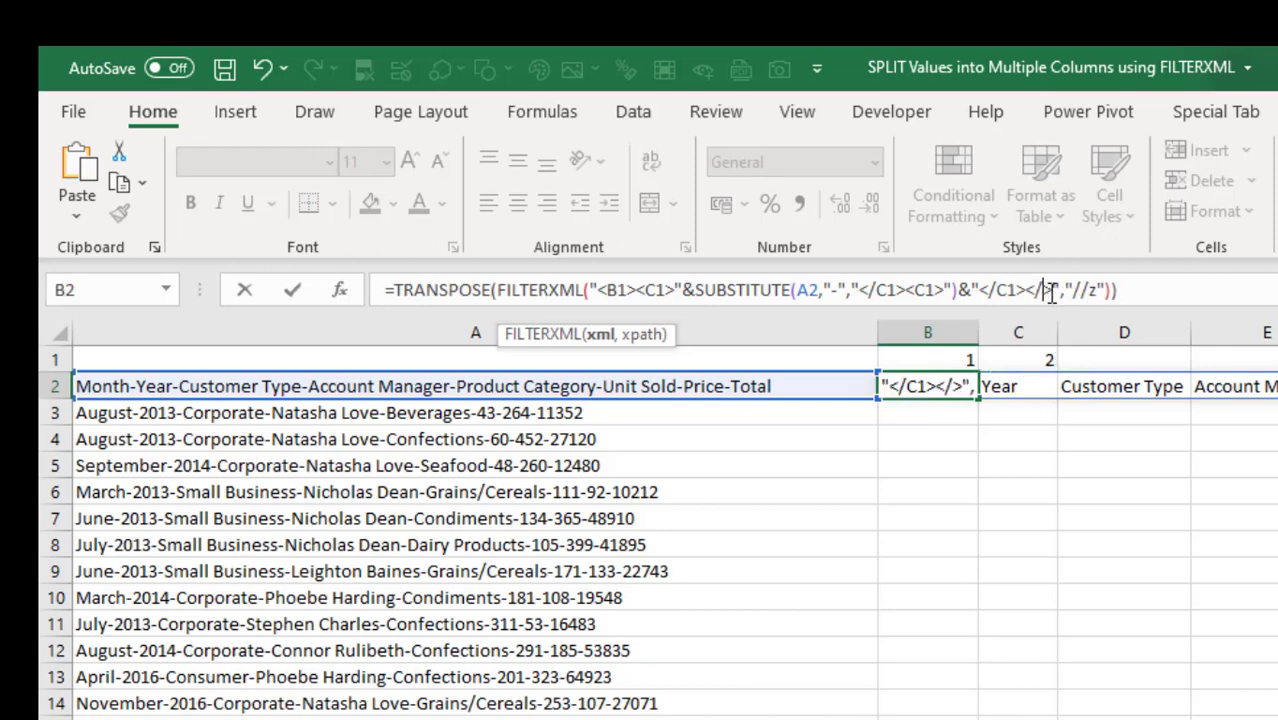
left_click(935, 362)
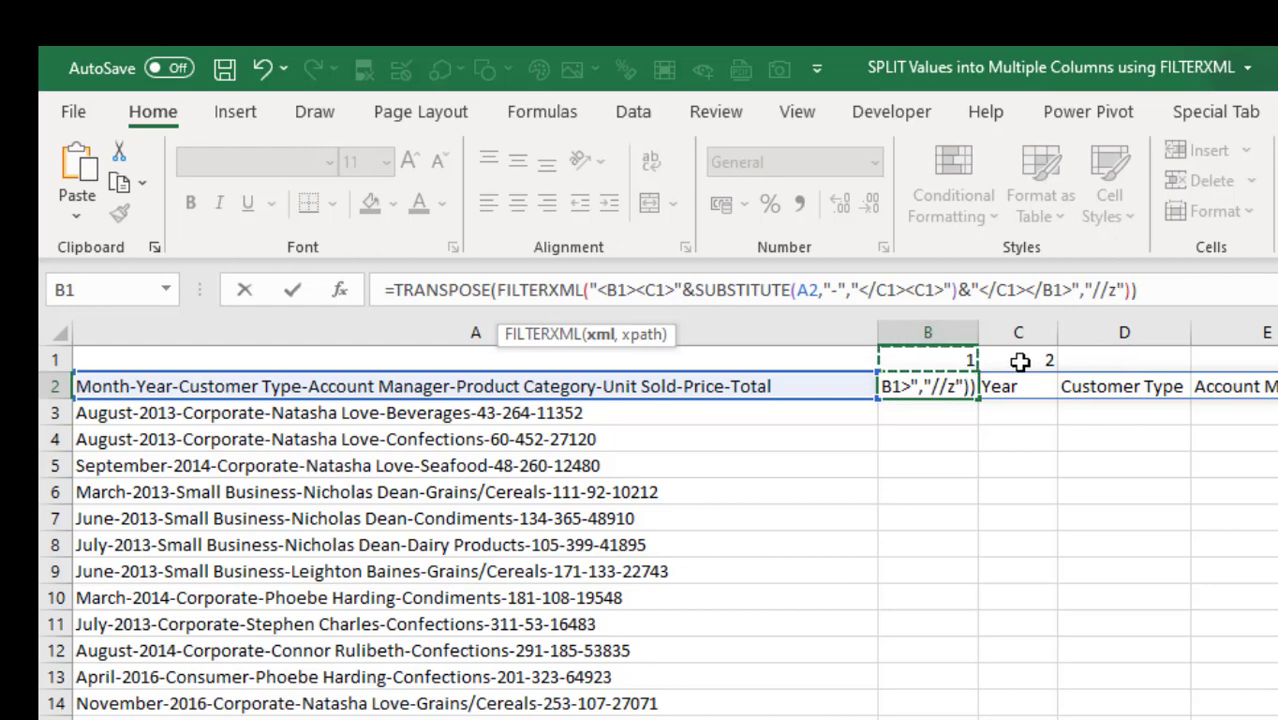
left_click(1117, 289)
key("Delete")
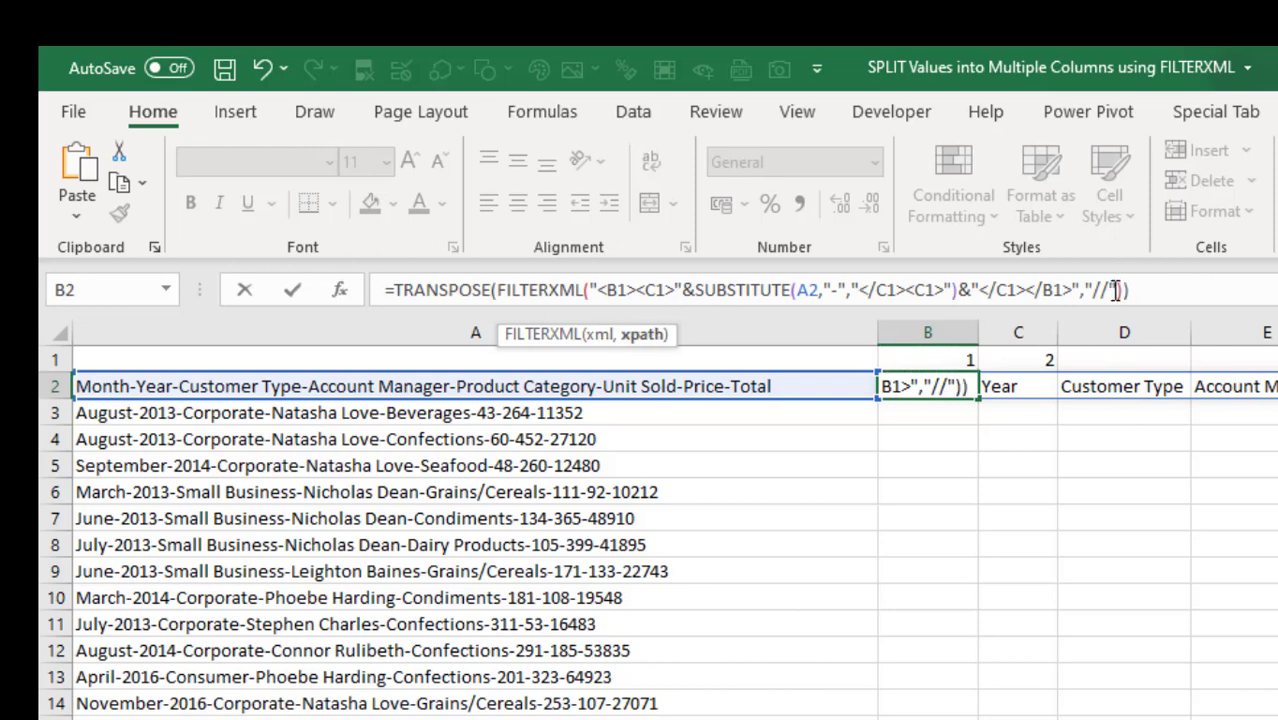
left_click(1006, 362)
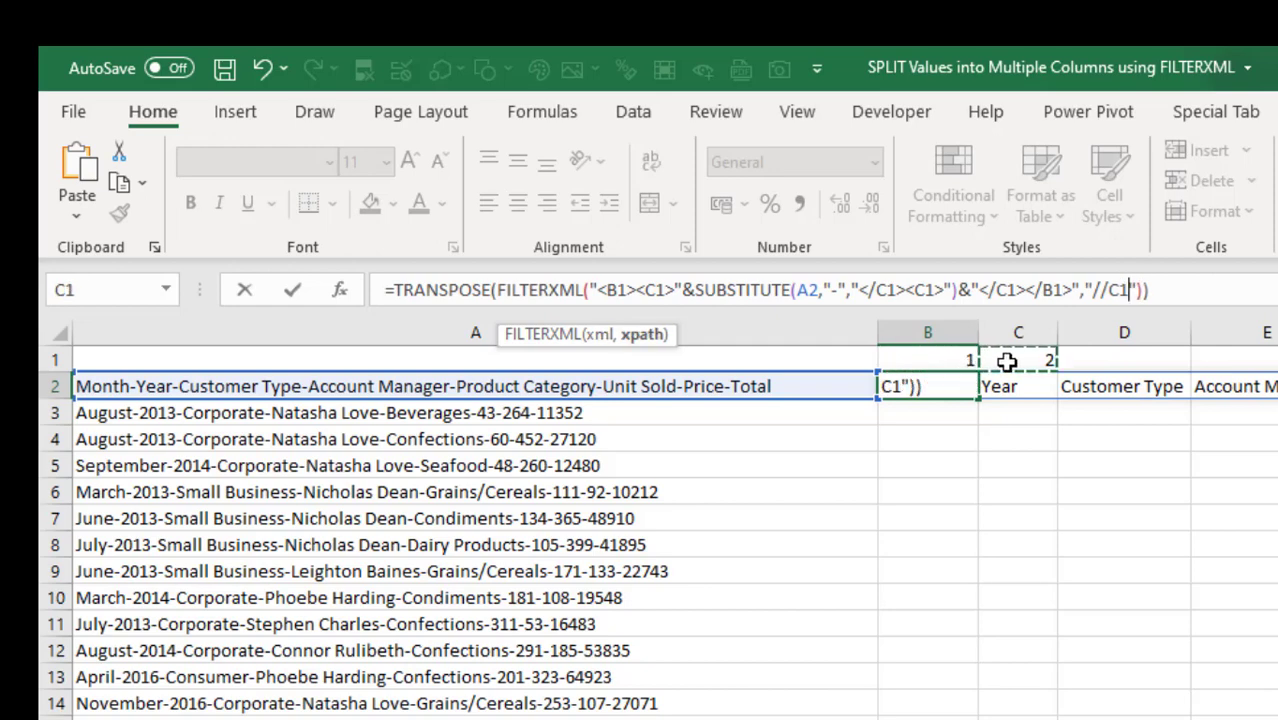
key("ctrl+Return")
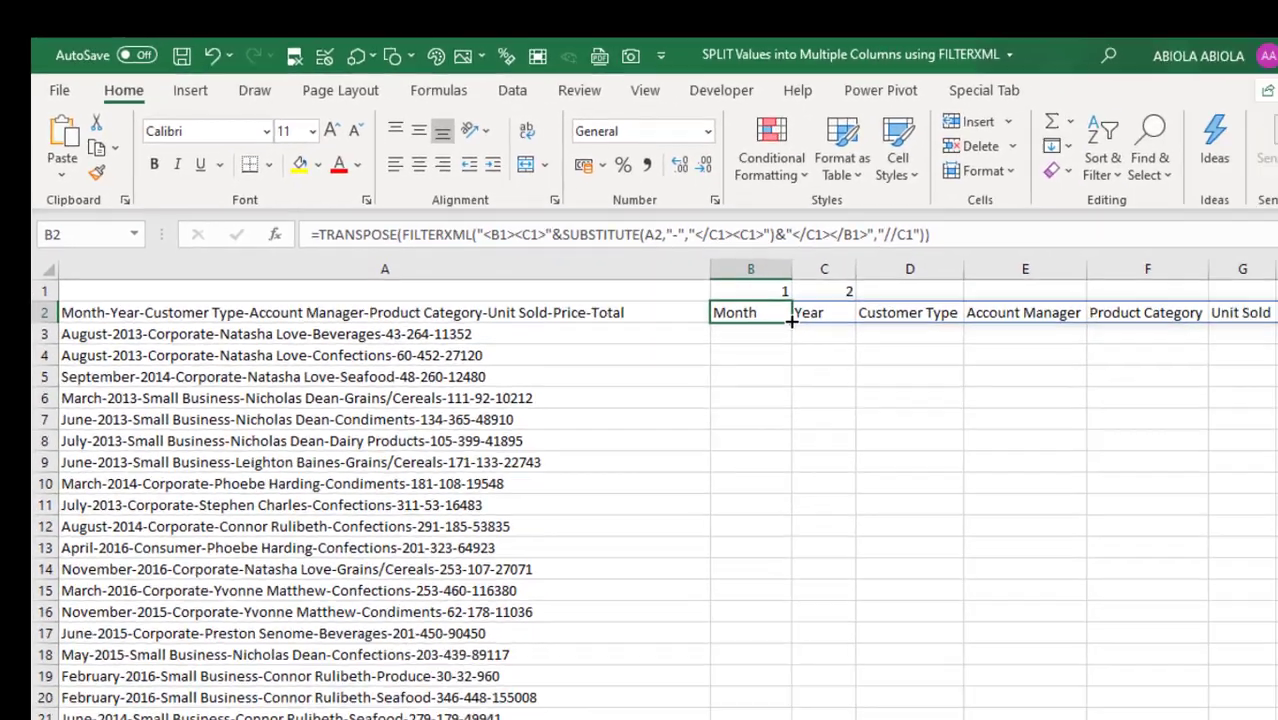
- Fill the B2 formula down to row 22 and spot-check the Year, Price and Product Category results
left_click_drag(978, 399, 964, 715)
left_click_drag(670, 496, 664, 645)
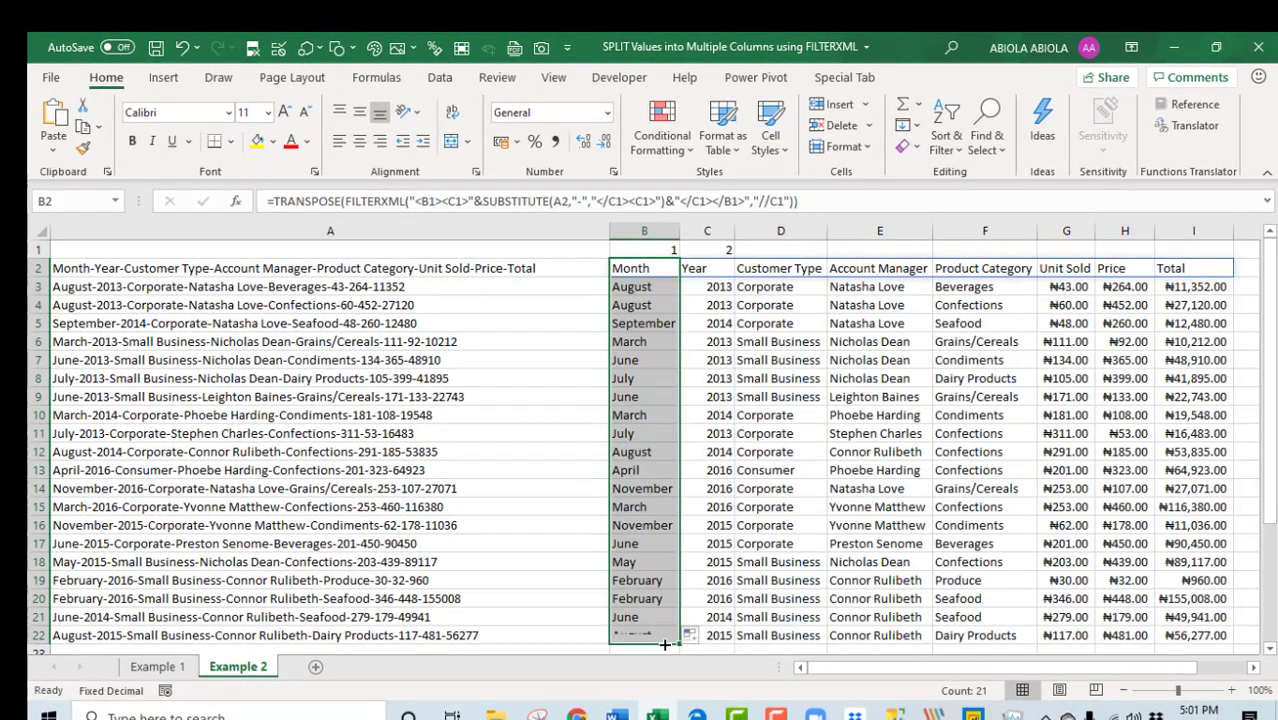
left_click(807, 438)
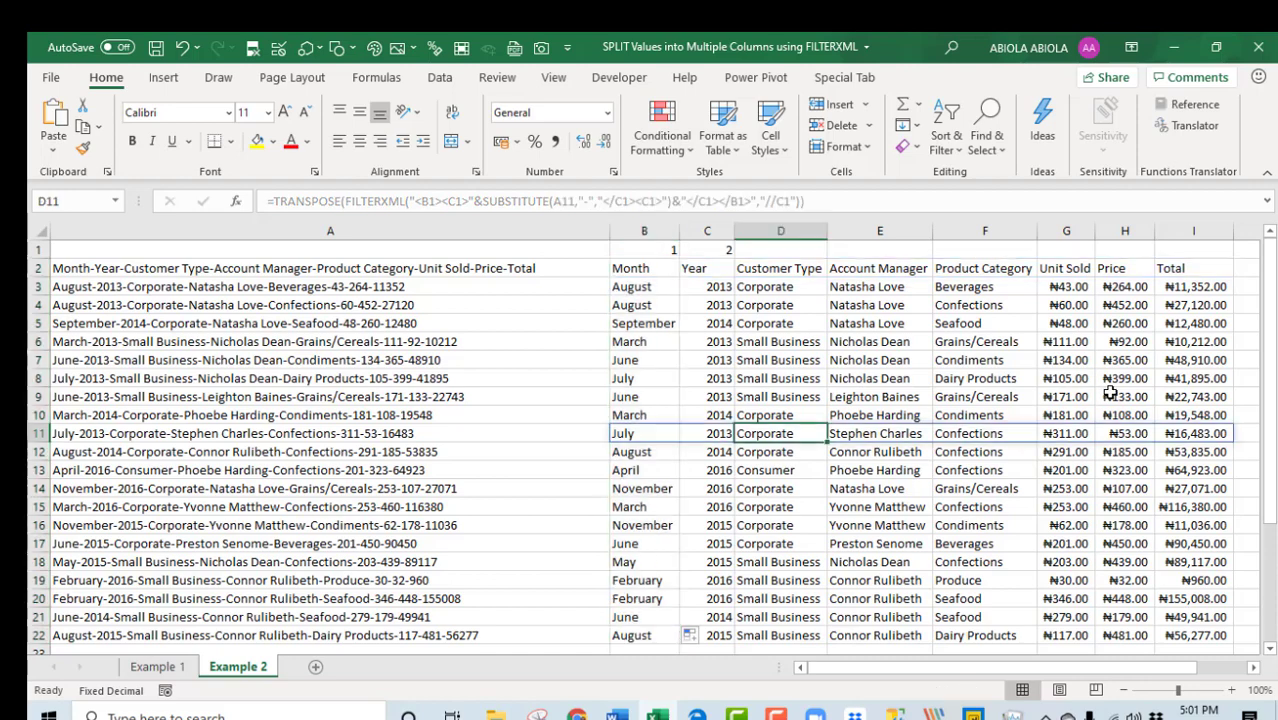
left_click(1107, 394)
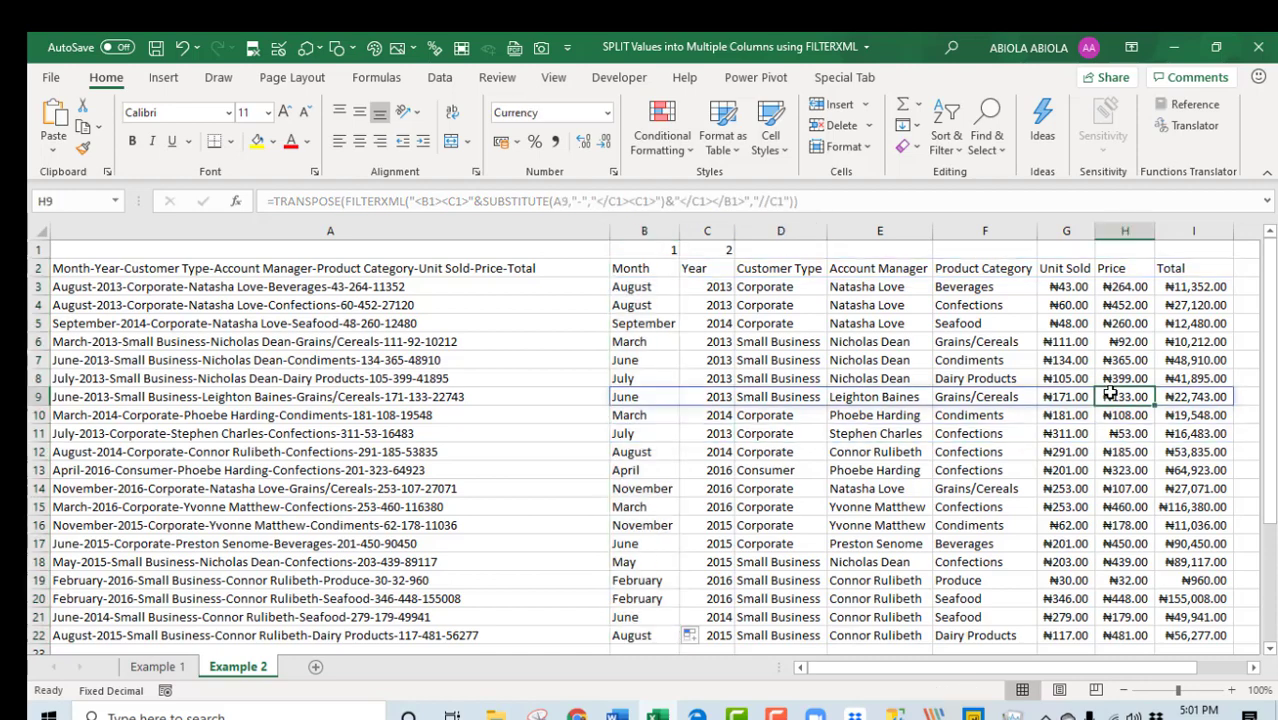
left_click(710, 288)
left_click(938, 414)
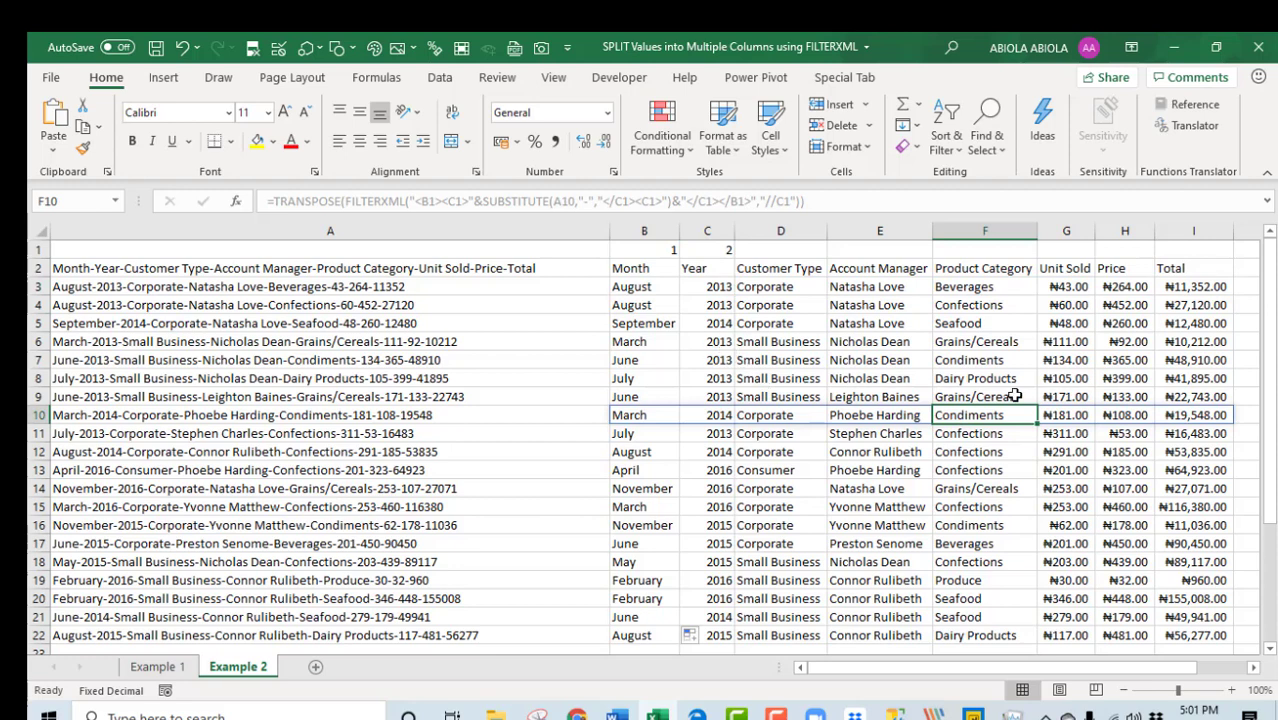
left_click(629, 265)
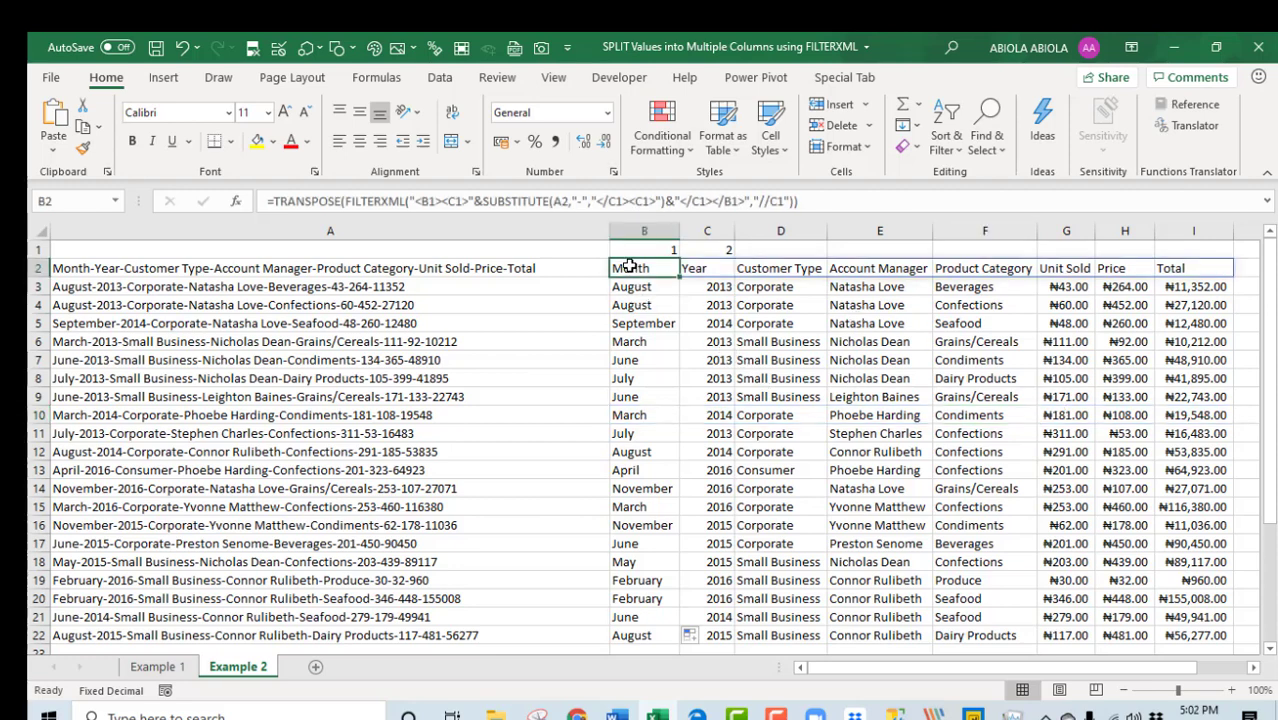